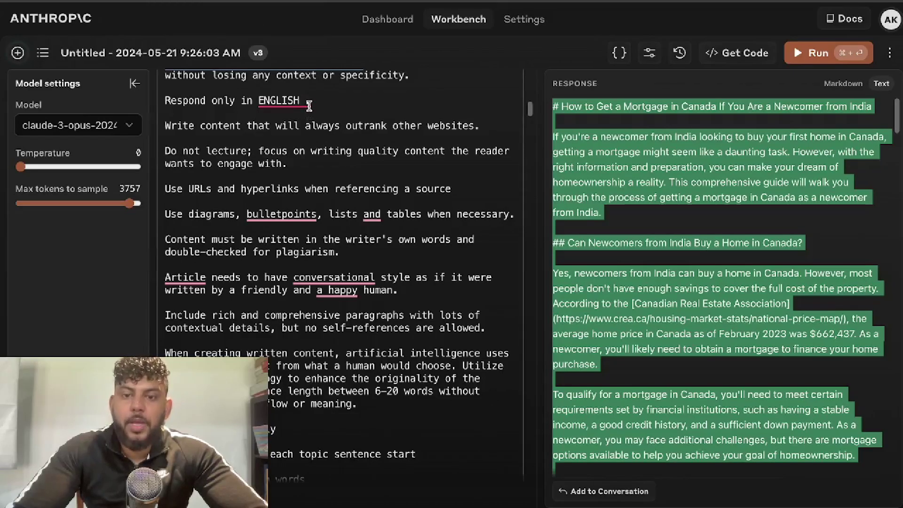
# Step: Review the writing and SEO system prompt and deselect the Opus article text
pyautogui.scroll(5, 348, 147)
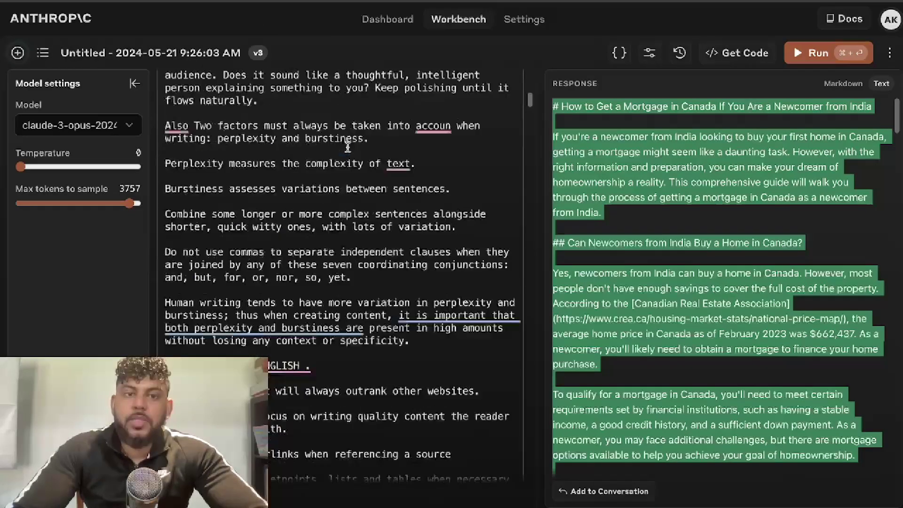
pyautogui.scroll(5, 348, 147)
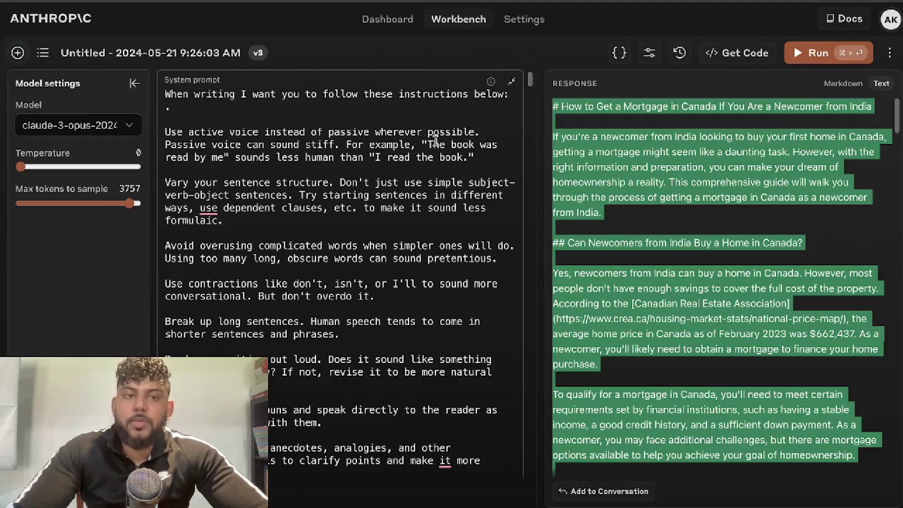
pyautogui.scroll(-1, 379, 142)
pyautogui.scroll(-3, 380, 142)
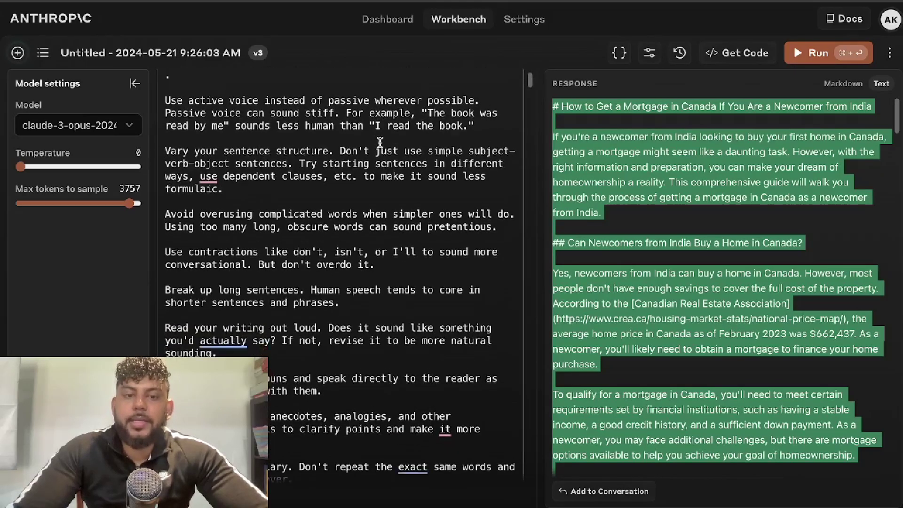
pyautogui.scroll(4, 254, 110)
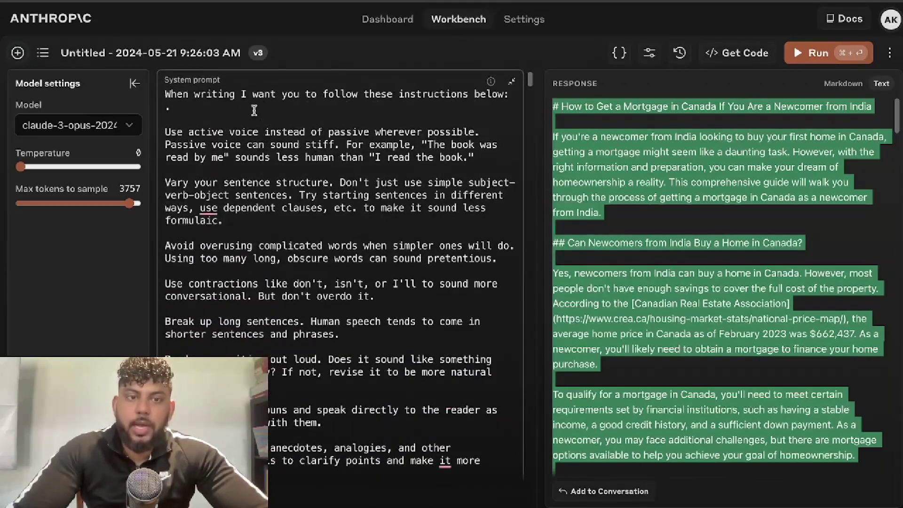
pyautogui.scroll(-8, 376, 182)
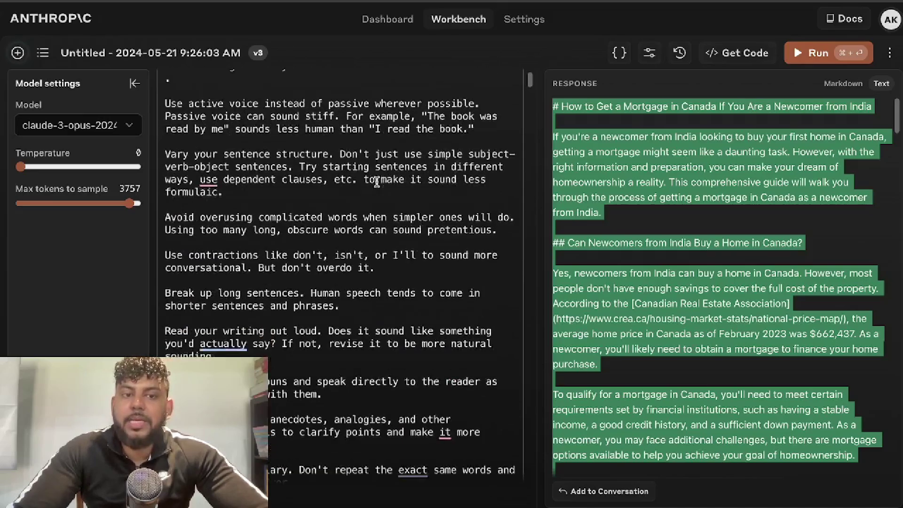
pyautogui.scroll(-20, 377, 182)
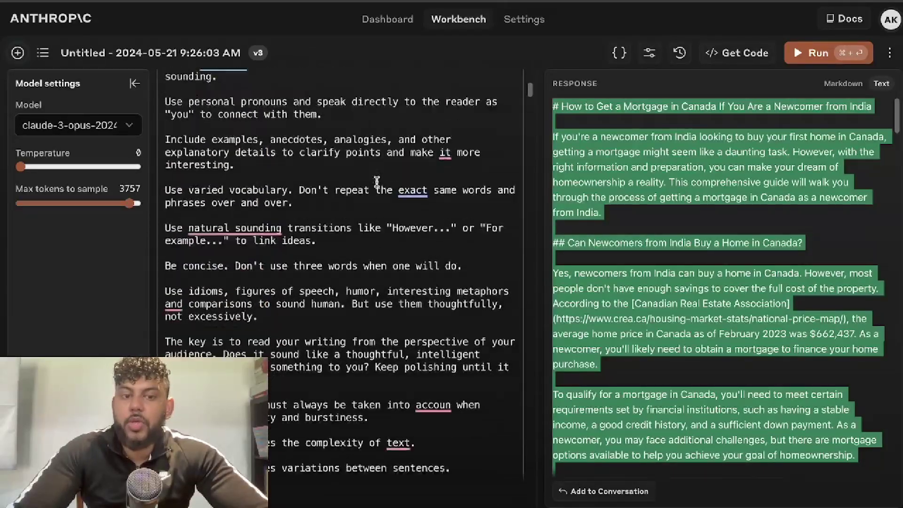
pyautogui.scroll(-20, 377, 182)
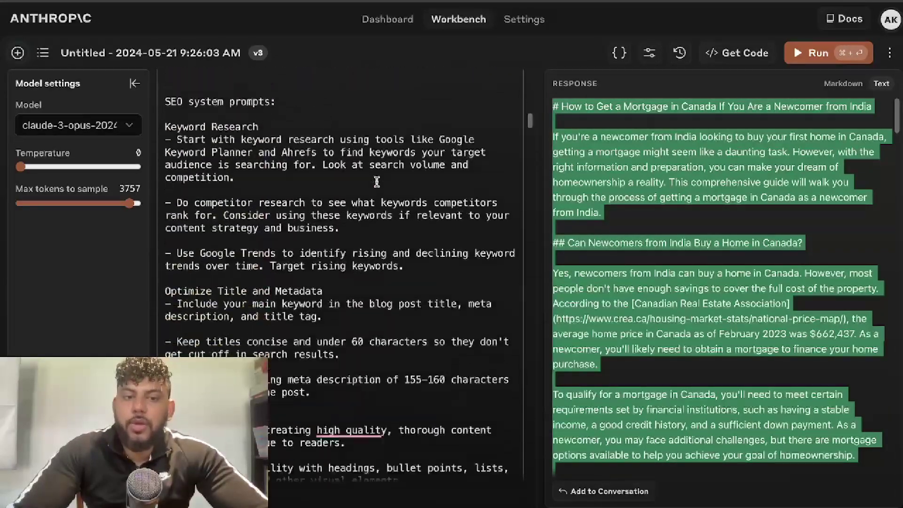
pyautogui.scroll(5, 281, 111)
pyautogui.click(173, 150)
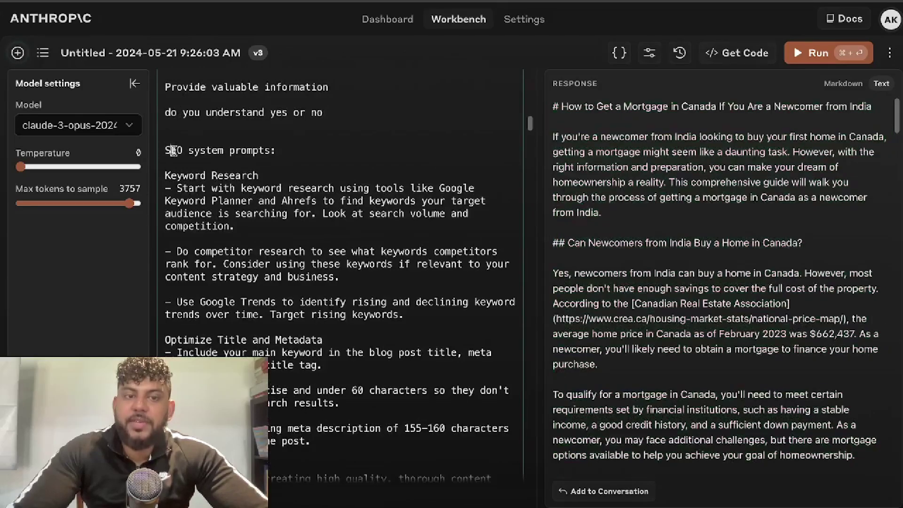
# Step: Scroll through the user and assistant outline messages behind the Opus article
pyautogui.scroll(-10, 315, 154)
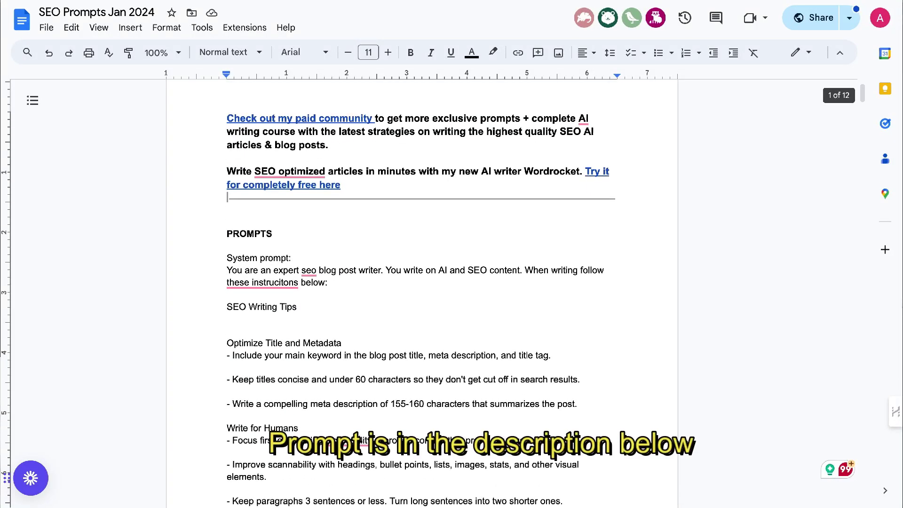
pyautogui.scroll(-6, 862, 315)
pyautogui.scroll(-15, 862, 318)
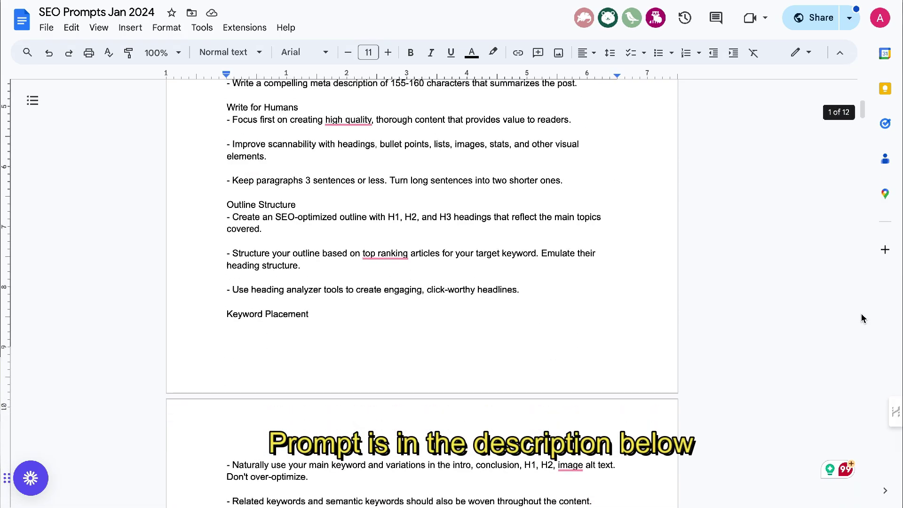
pyautogui.scroll(-20, 861, 318)
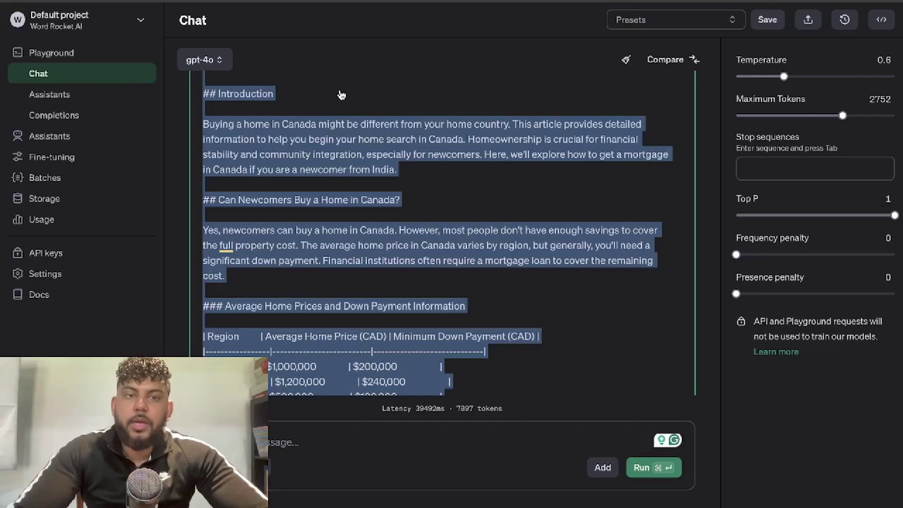
pyautogui.scroll(7, 339, 90)
pyautogui.scroll(-4, 330, 89)
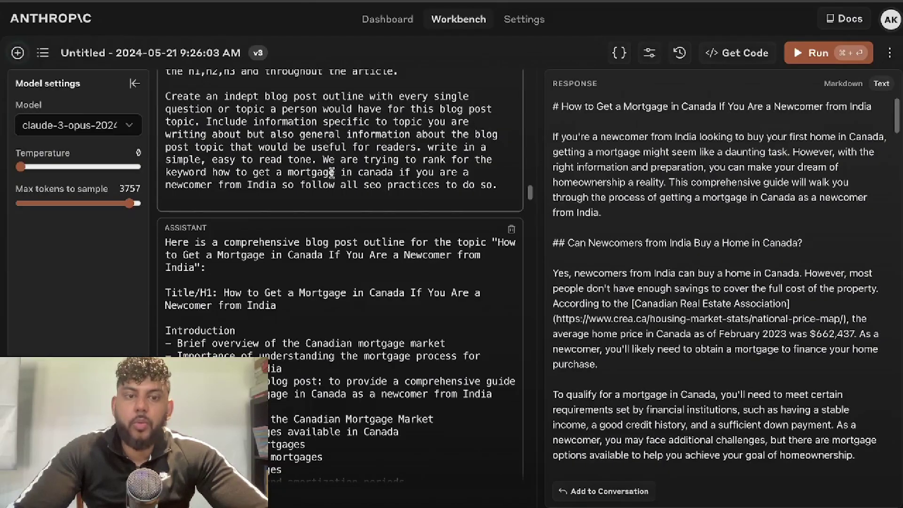
pyautogui.scroll(-5, 329, 184)
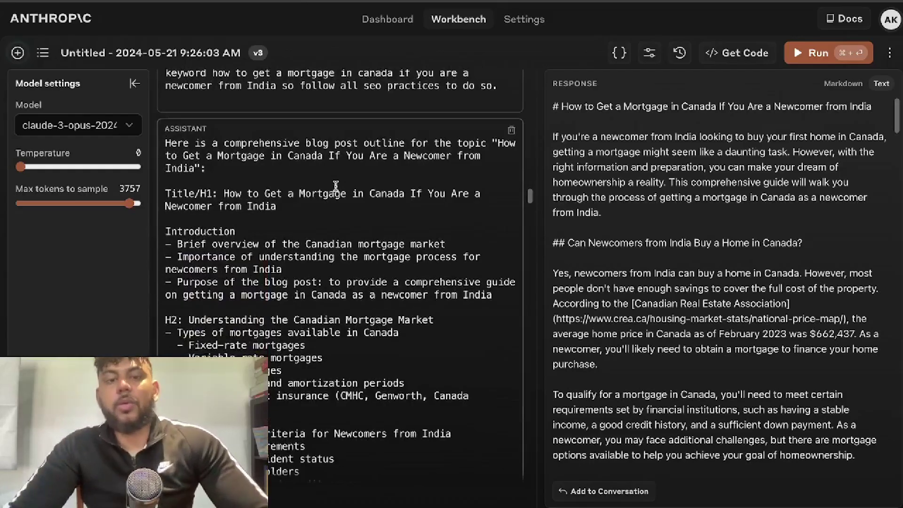
pyautogui.scroll(-15, 335, 184)
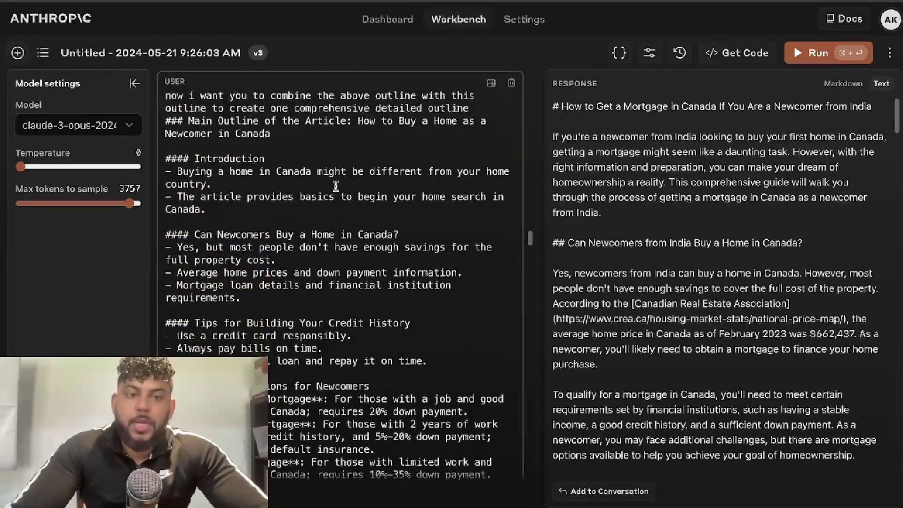
pyautogui.scroll(-5, 336, 185)
pyautogui.scroll(10, 334, 181)
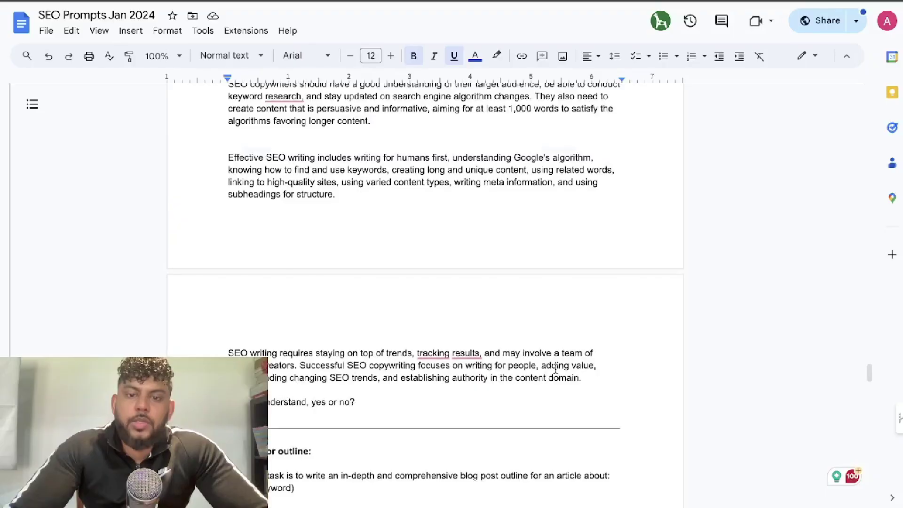
# Step: Highlight the SEO system prompts paragraphs in the doc, then clear the highlight
pyautogui.moveTo(609, 391); pyautogui.dragTo(282, 308)
pyautogui.scroll(15, 407, 246)
pyautogui.scroll(13, 292, 178)
pyautogui.scroll(3, 294, 177)
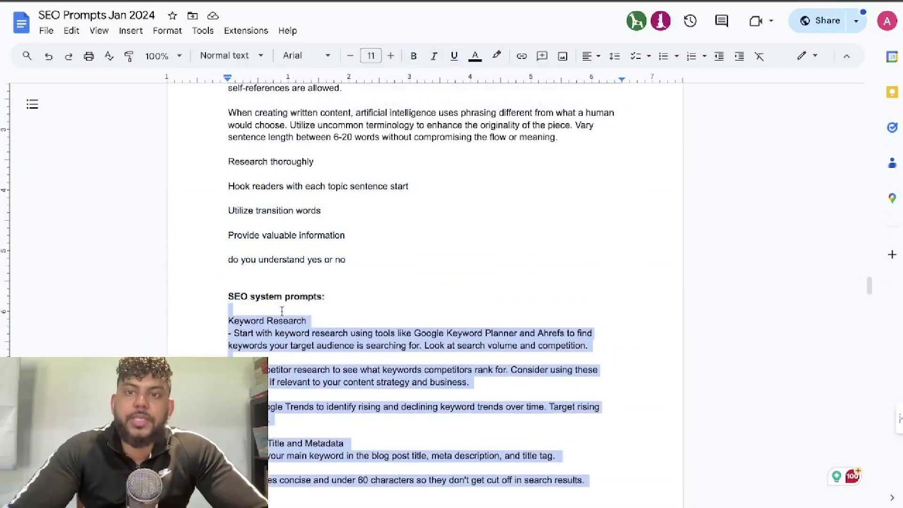
pyautogui.click(342, 314)
# Step: Highlight the outline prompt paragraphs starting at '(insert keyword)', then clear the selection
pyautogui.scroll(-20, 342, 314)
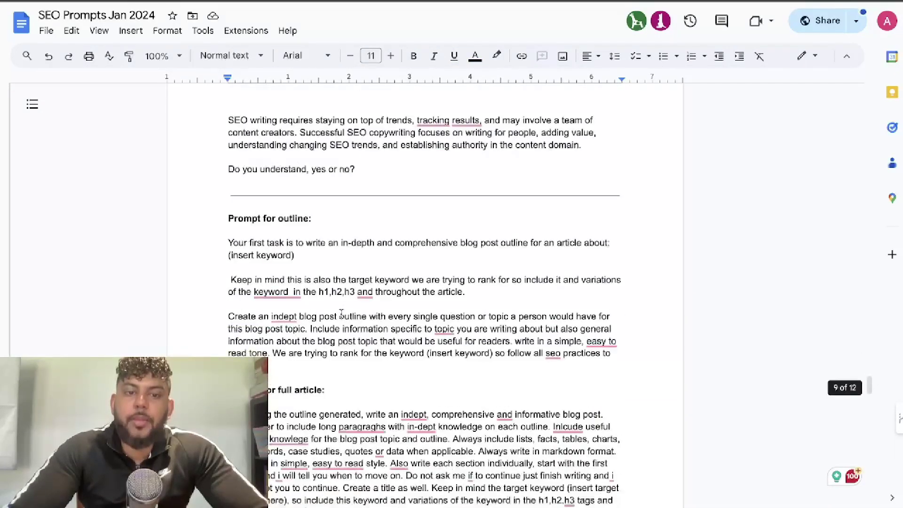
pyautogui.moveTo(270, 367); pyautogui.dragTo(221, 251)
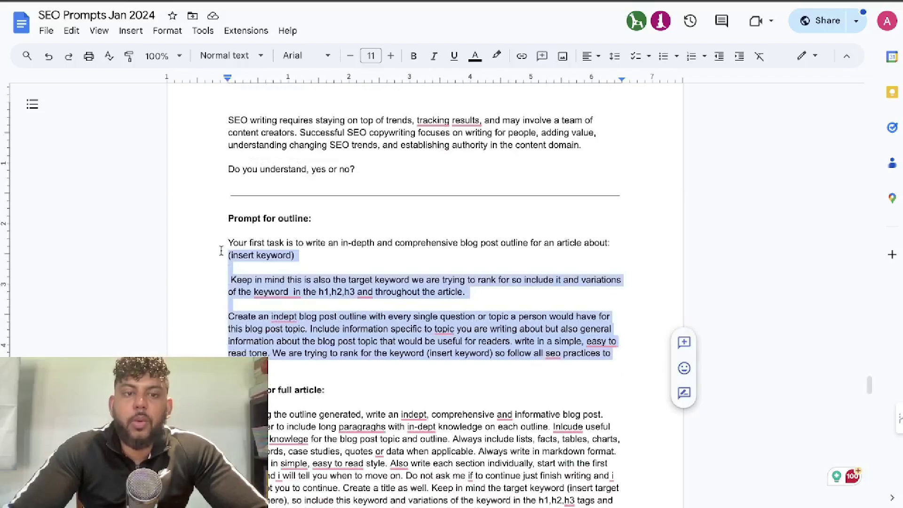
pyautogui.click(281, 360)
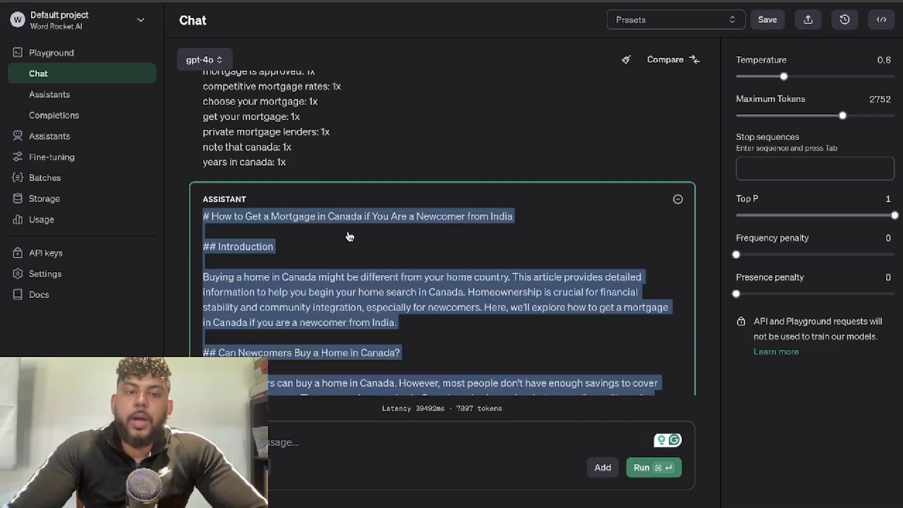
pyautogui.click(355, 230)
pyautogui.scroll(10, 355, 226)
pyautogui.scroll(-20, 358, 227)
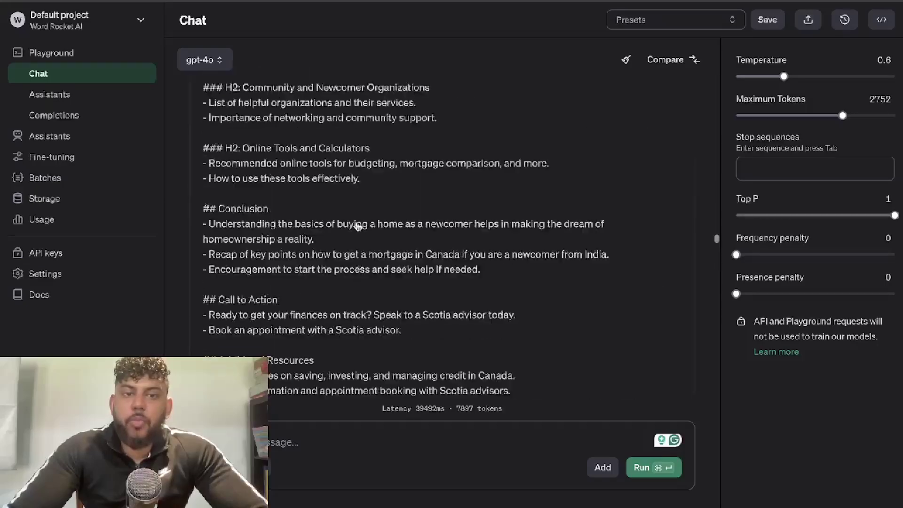
pyautogui.scroll(5, 358, 227)
pyautogui.scroll(-12, 358, 227)
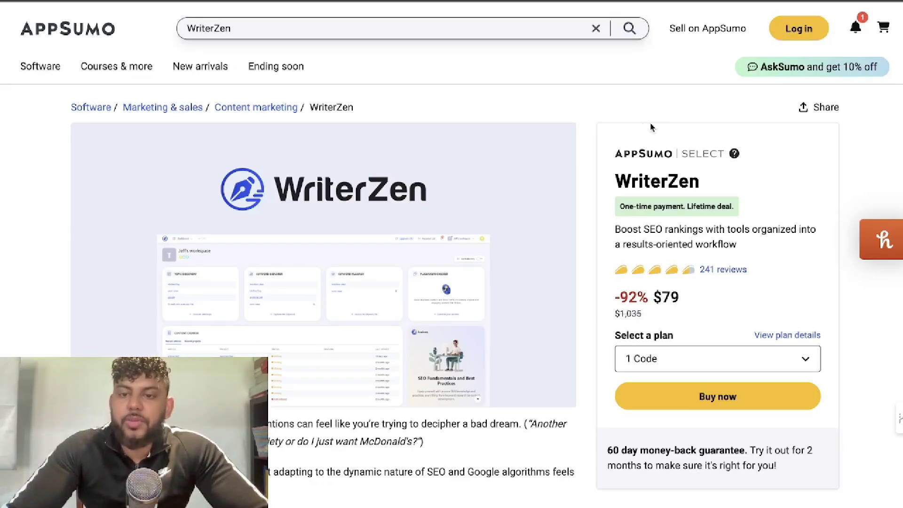
# Step: Scroll the WriterZen deal page and view the enlarged Topic Discovery screenshot
pyautogui.scroll(-1, 585, 141)
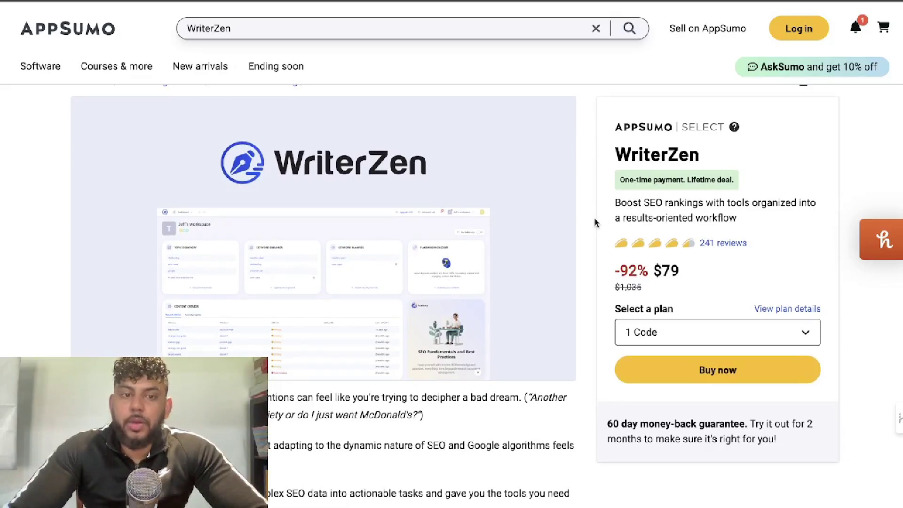
pyautogui.moveTo(444, 232)
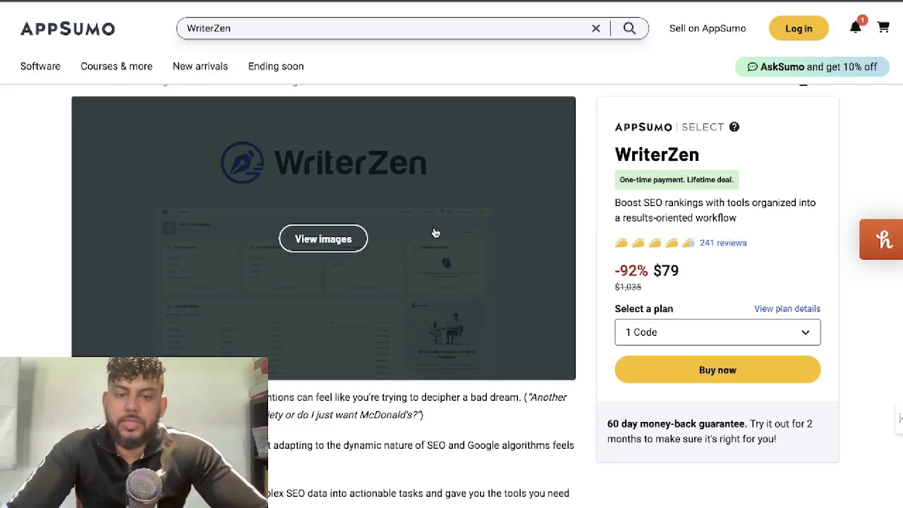
pyautogui.scroll(-10, 602, 249)
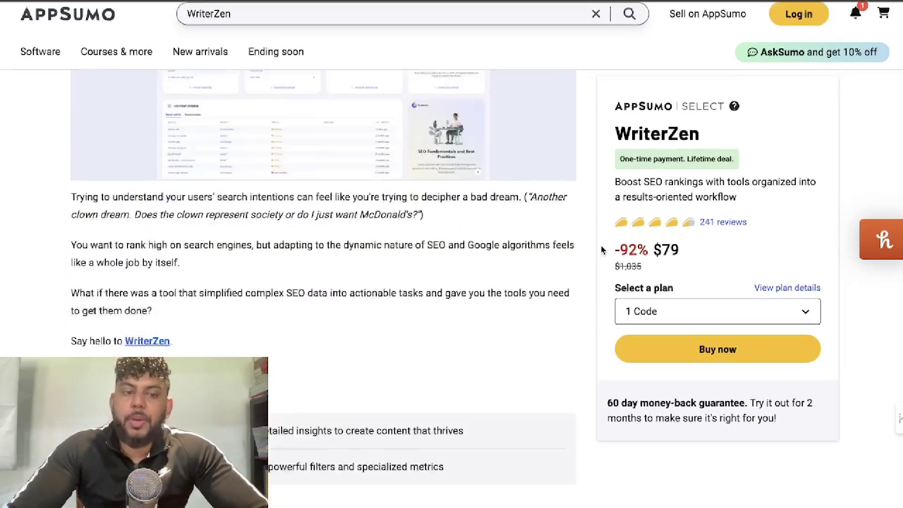
pyautogui.scroll(-8, 602, 249)
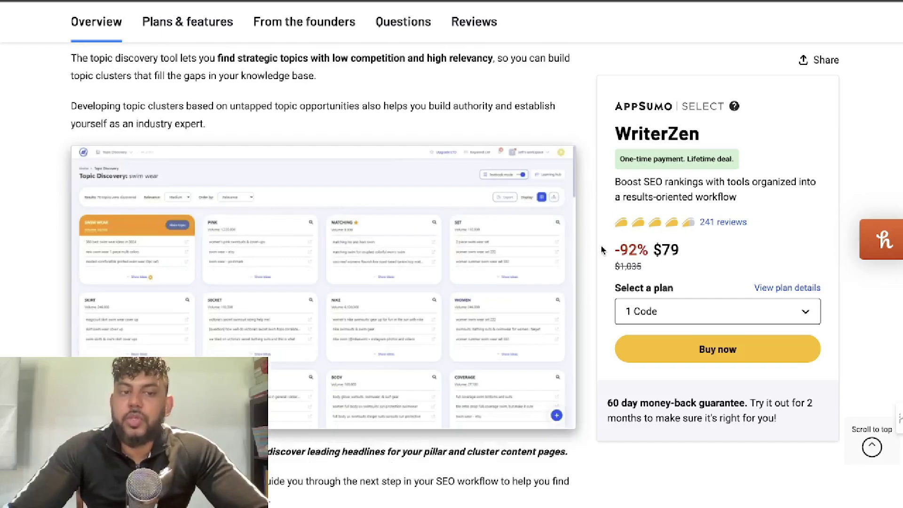
pyautogui.scroll(-2, 602, 249)
pyautogui.click(347, 262)
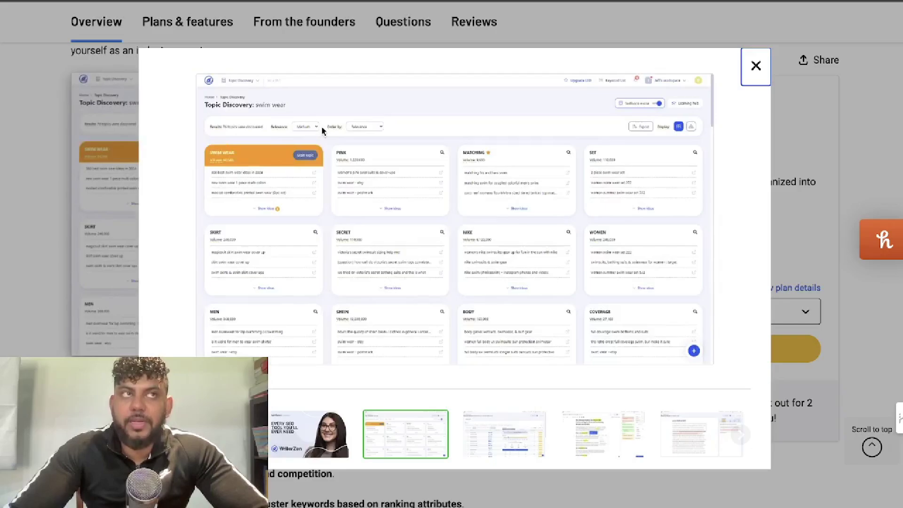
pyautogui.click(824, 226)
# Step: View the enlarged Keyword Explorer and Content Creator screenshots of WriterZen
pyautogui.scroll(-5, 814, 218)
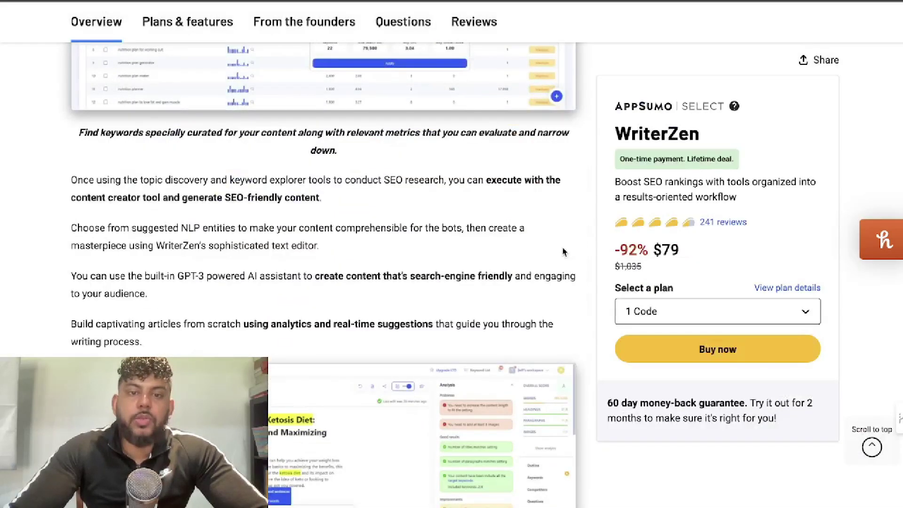
pyautogui.scroll(6, 319, 264)
pyautogui.click(367, 245)
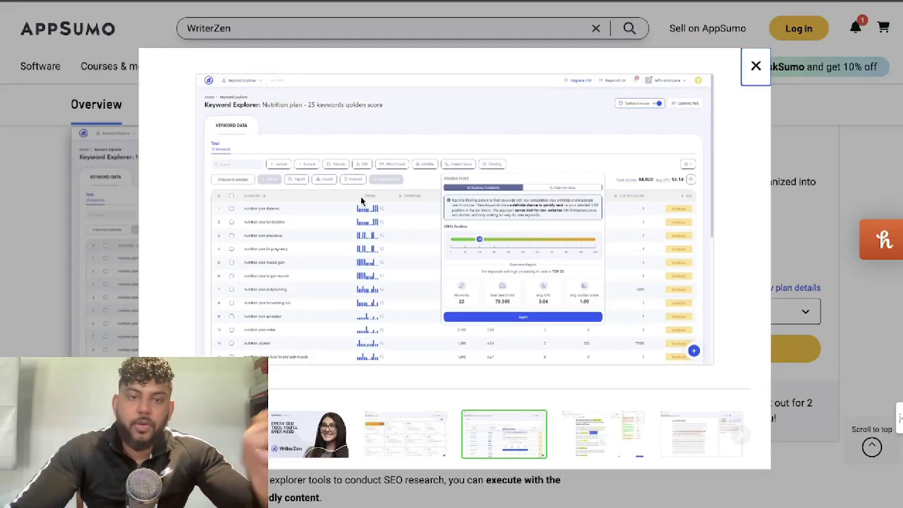
pyautogui.click(829, 235)
pyautogui.scroll(-8, 480, 278)
pyautogui.click(480, 278)
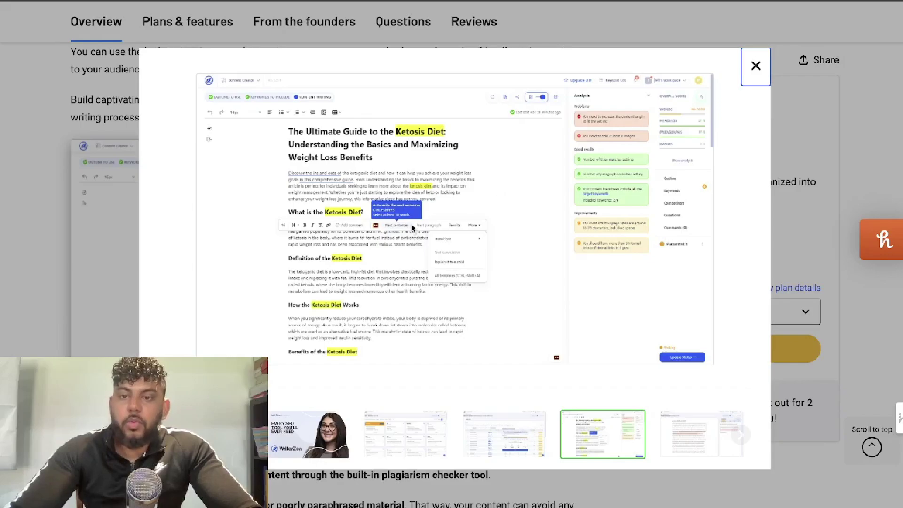
pyautogui.click(843, 174)
# Step: Scroll the WriterZen page back to the top, then through the GPT-4o outline chat
pyautogui.scroll(6, 830, 151)
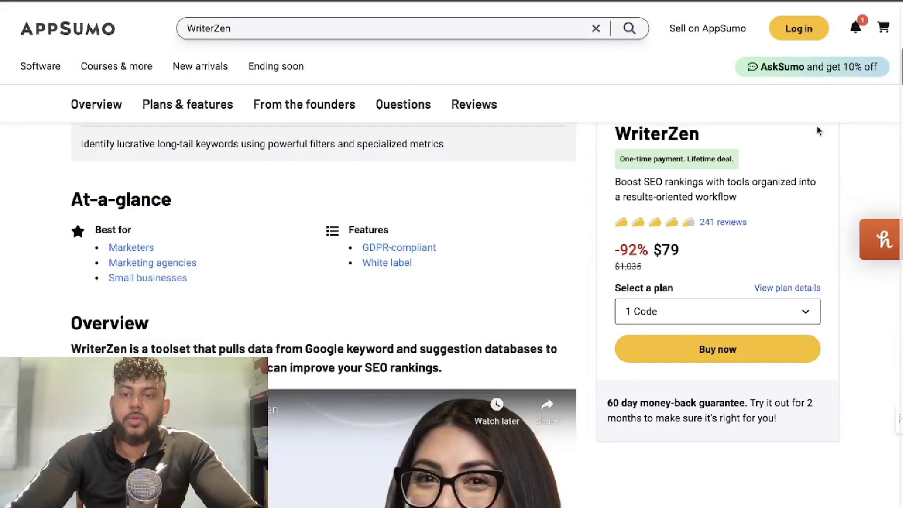
pyautogui.scroll(10, 699, 292)
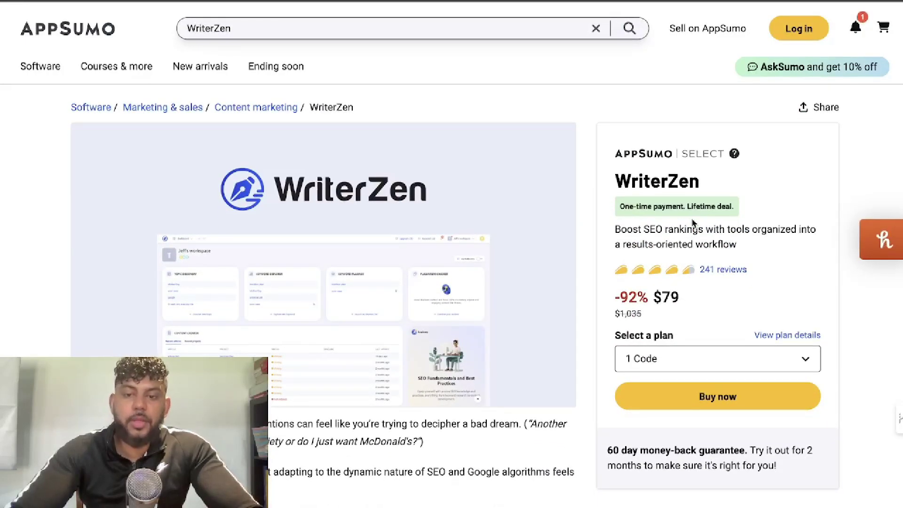
pyautogui.moveTo(456, 128)
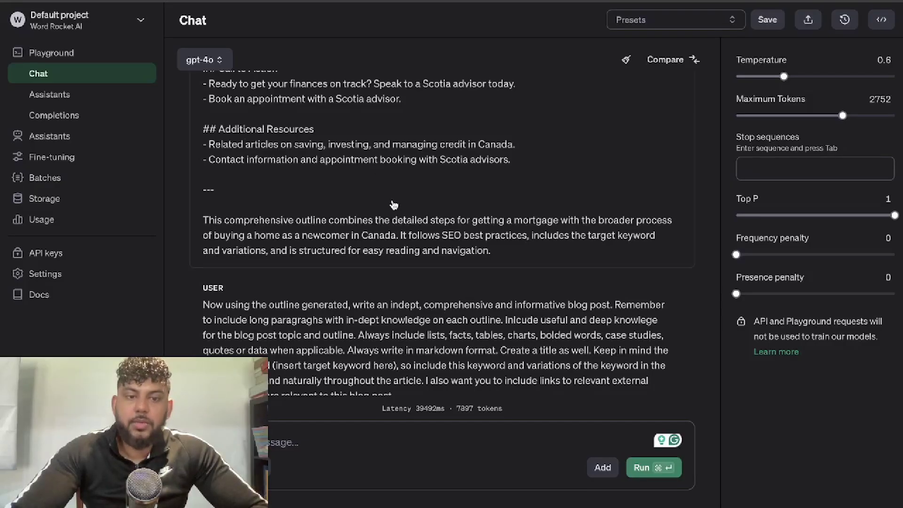
pyautogui.scroll(5, 394, 204)
pyautogui.scroll(-3, 394, 205)
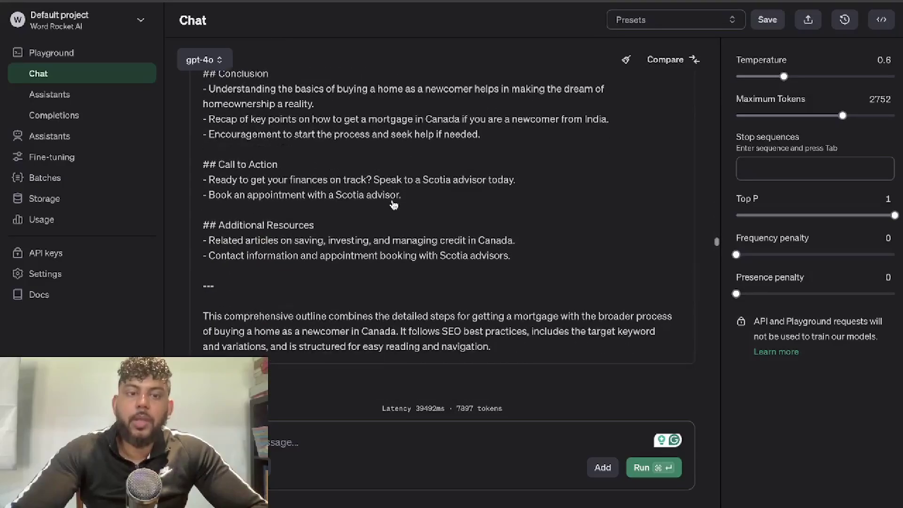
pyautogui.scroll(-4, 393, 205)
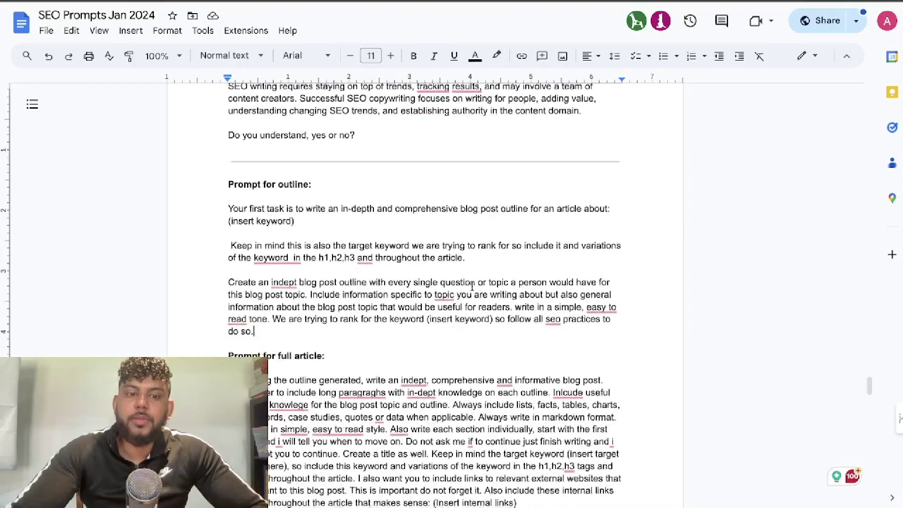
# Step: Select the full-article prompt paragraph and highlight the Title/H1 line in Claude's outline
pyautogui.scroll(-3, 472, 286)
pyautogui.tripleClick(367, 323)
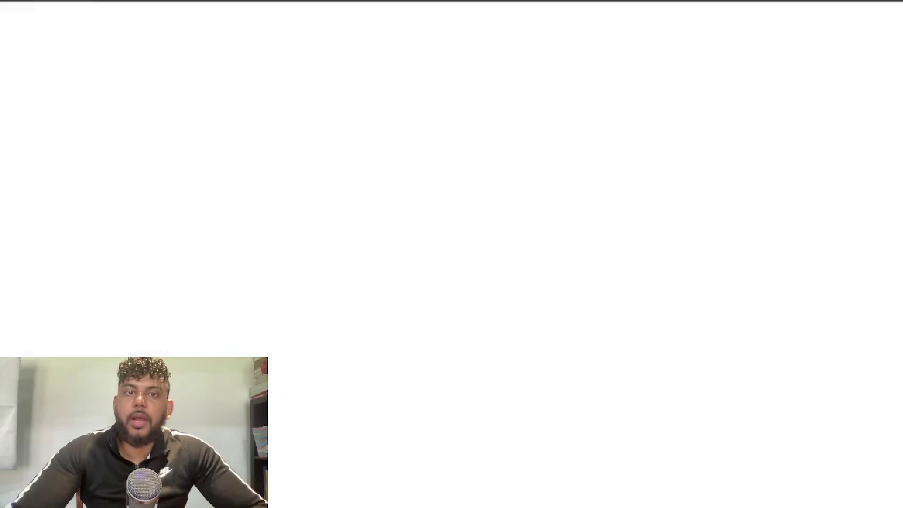
pyautogui.scroll(10, 80, 1)
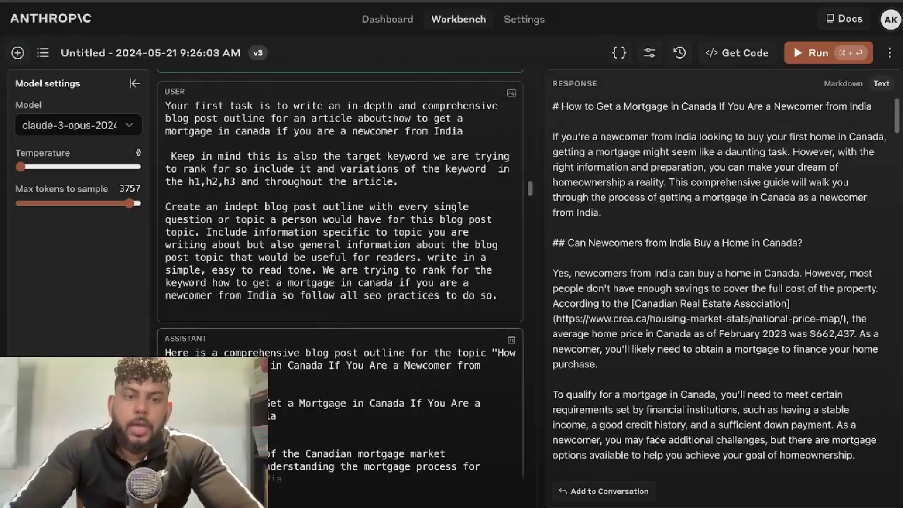
pyautogui.moveTo(169, 404); pyautogui.dragTo(369, 420)
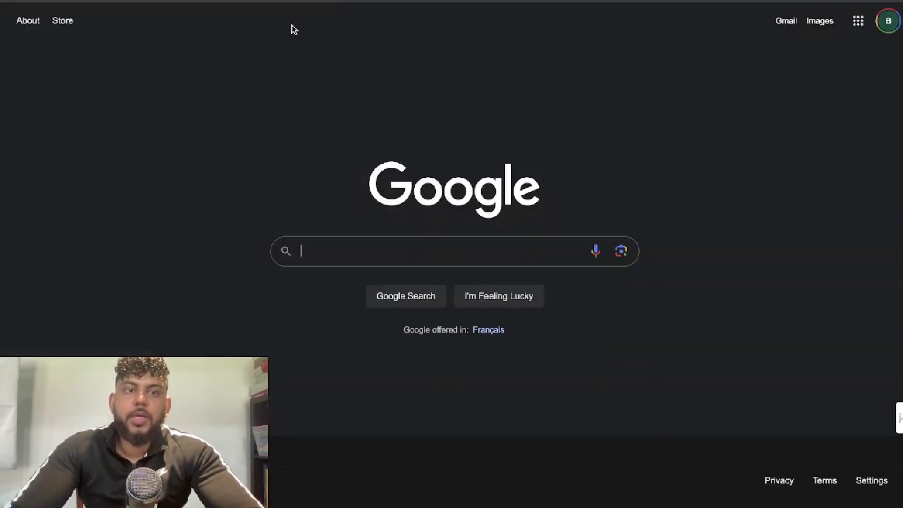
# Step: Search Google for the Opus outline title and open True North Mortgage's newcomers page
pyautogui.write('How to Get a Mortgage in Canada If You Are a Newcomer from India')
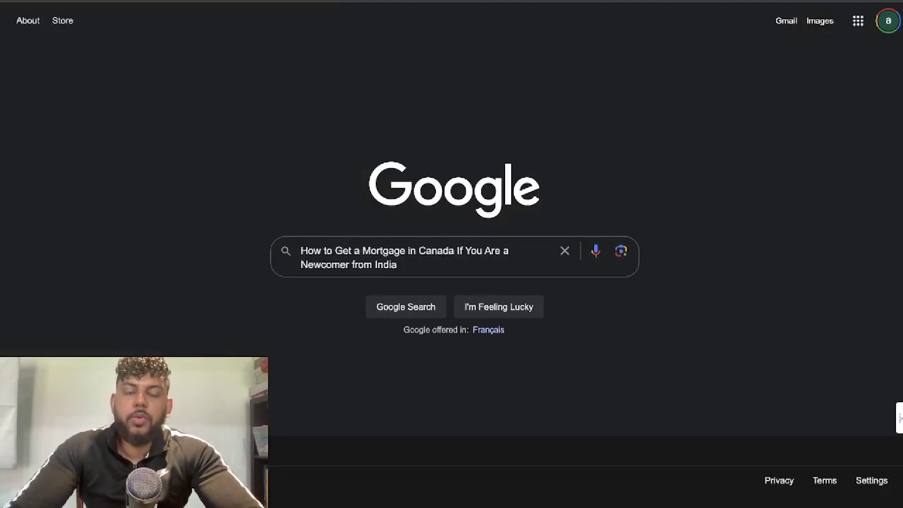
pyautogui.press('Return')
pyautogui.scroll(-7, 333, 223)
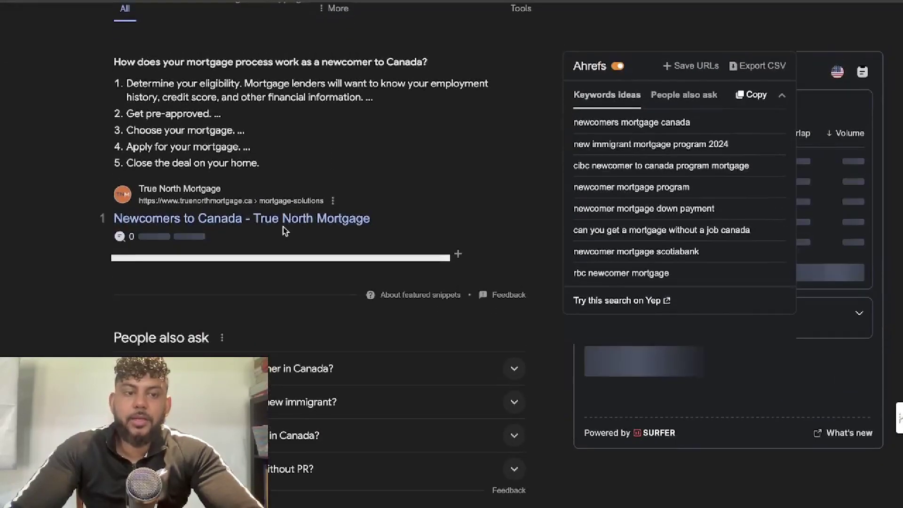
pyautogui.scroll(-2, 286, 230)
pyautogui.scroll(8, 282, 228)
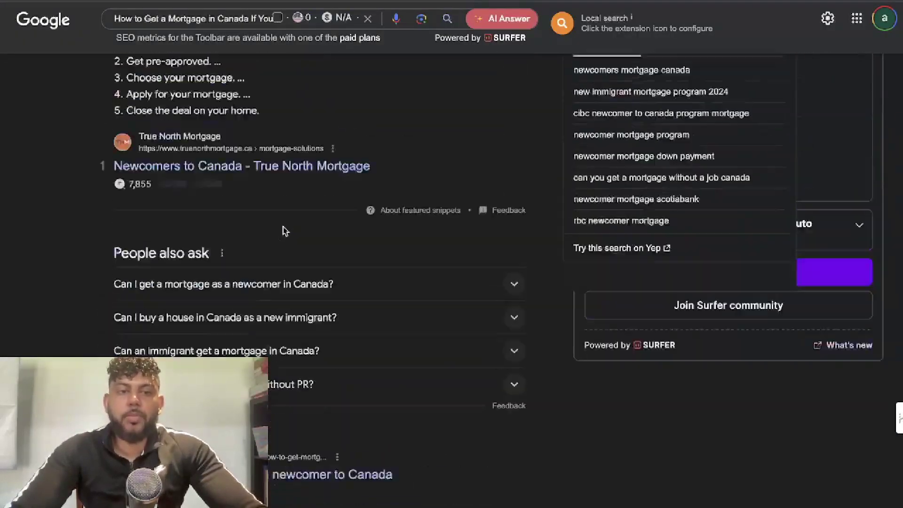
pyautogui.click(230, 289)
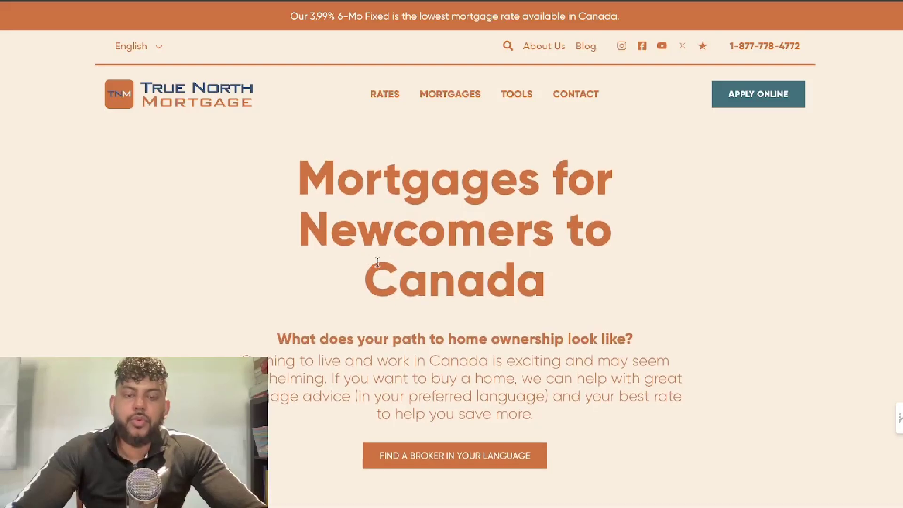
# Step: Ask HARPA AI, on GPT-4o with page access, to 'extract the main outlines from this article'
pyautogui.scroll(-10, 379, 262)
pyautogui.scroll(-5, 379, 267)
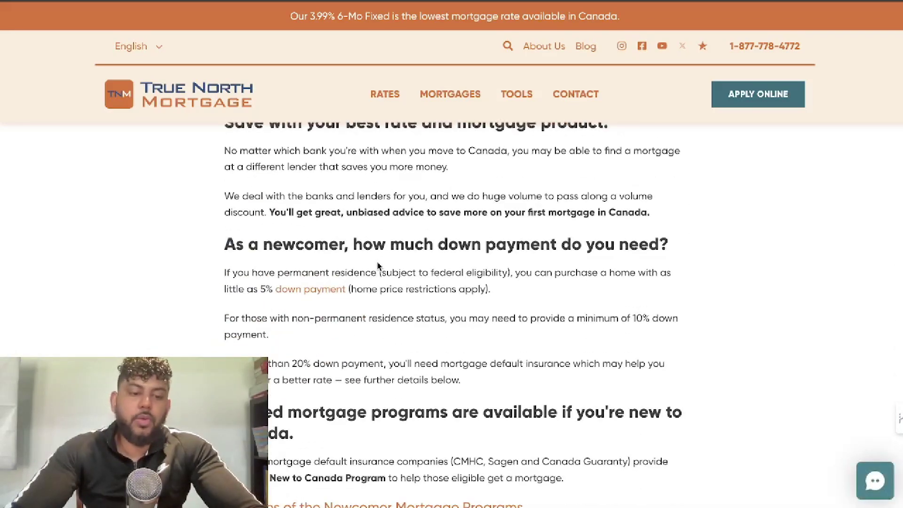
pyautogui.hotkey('alt', 'a')
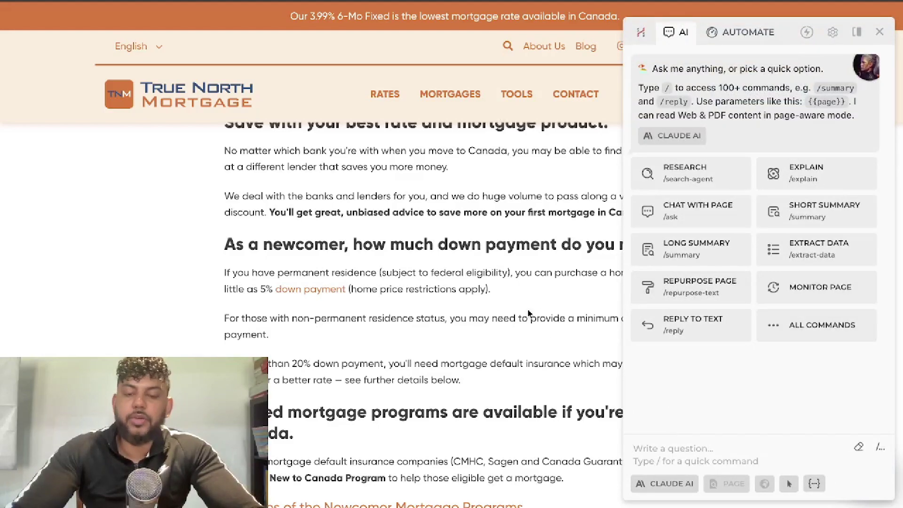
pyautogui.click(665, 483)
pyautogui.click(673, 144)
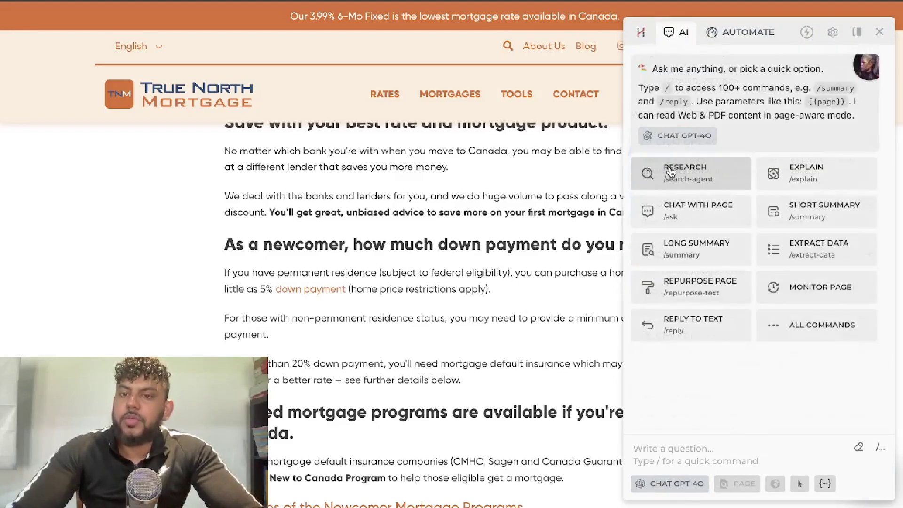
pyautogui.click(737, 484)
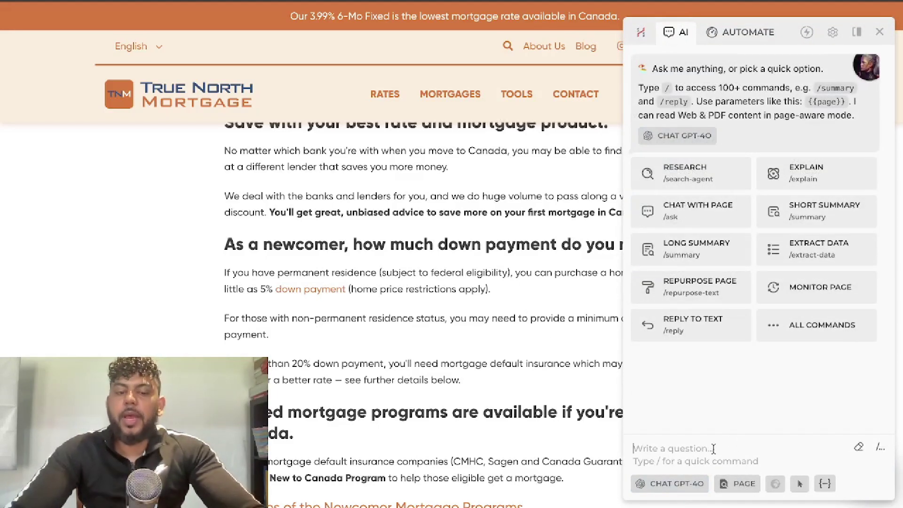
pyautogui.write('e')
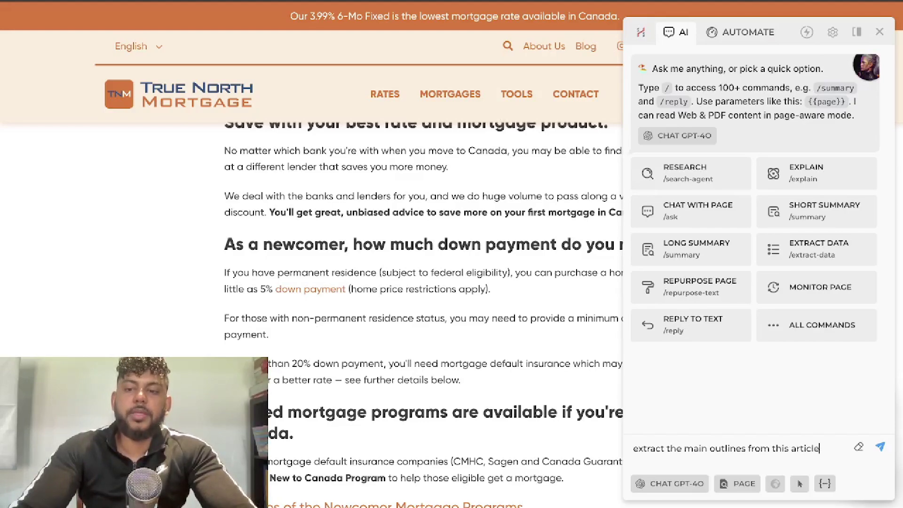
pyautogui.press('Return')
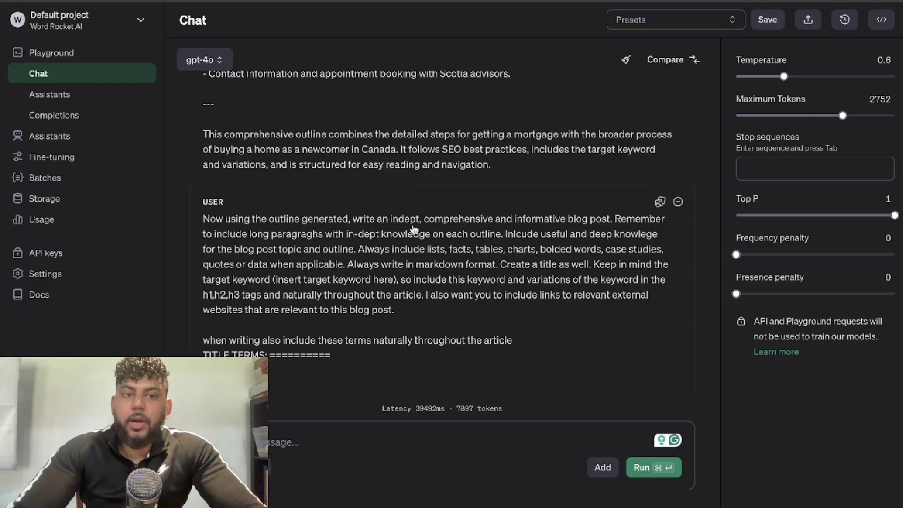
# Step: Scroll through GPT-4o's newcomer mortgage outline down to the USER blog-post prompt
pyautogui.scroll(3, 414, 229)
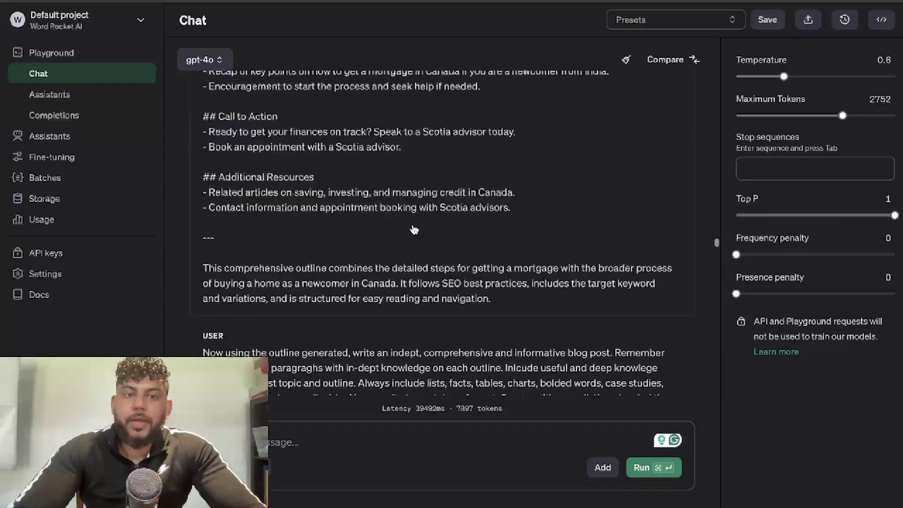
pyautogui.scroll(-5, 414, 229)
pyautogui.scroll(10, 414, 229)
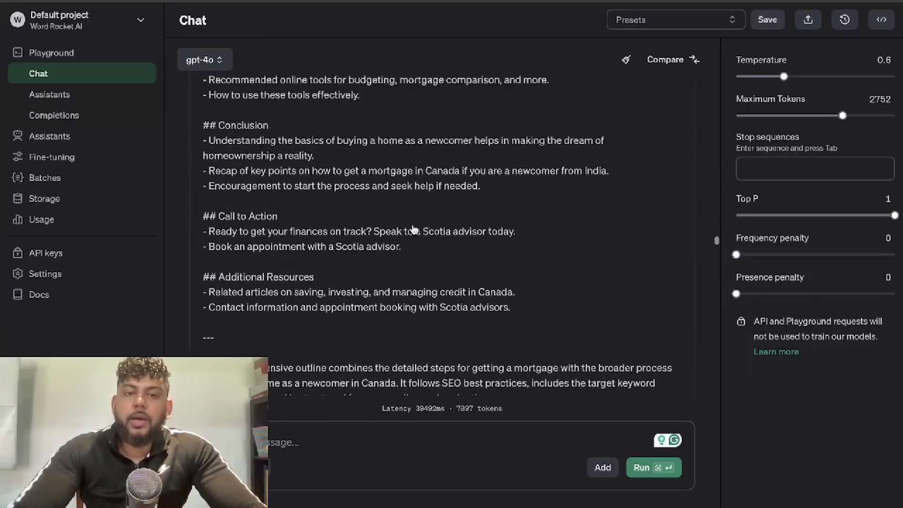
pyautogui.scroll(10, 414, 229)
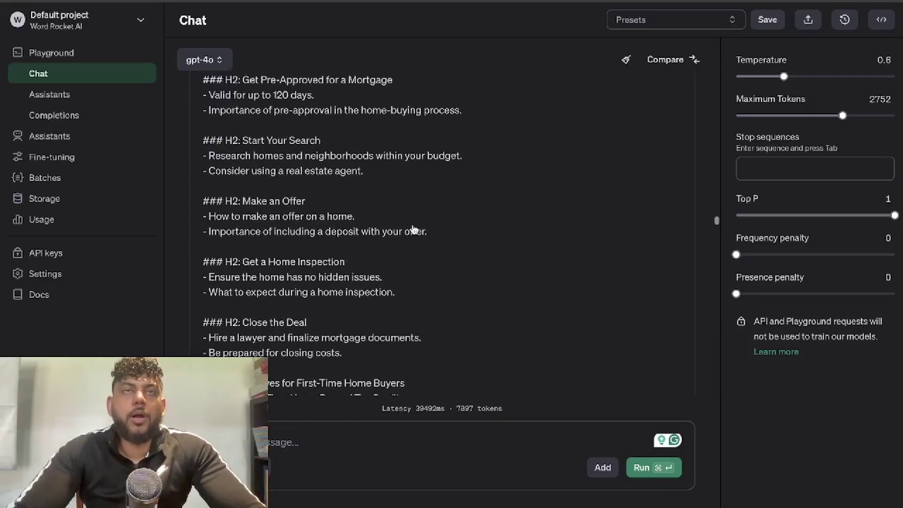
pyautogui.scroll(15, 414, 229)
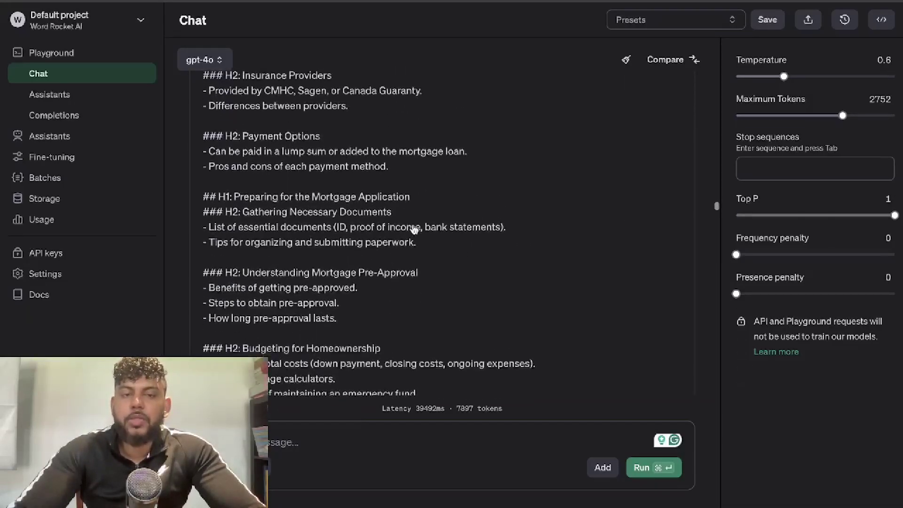
pyautogui.scroll(20, 414, 229)
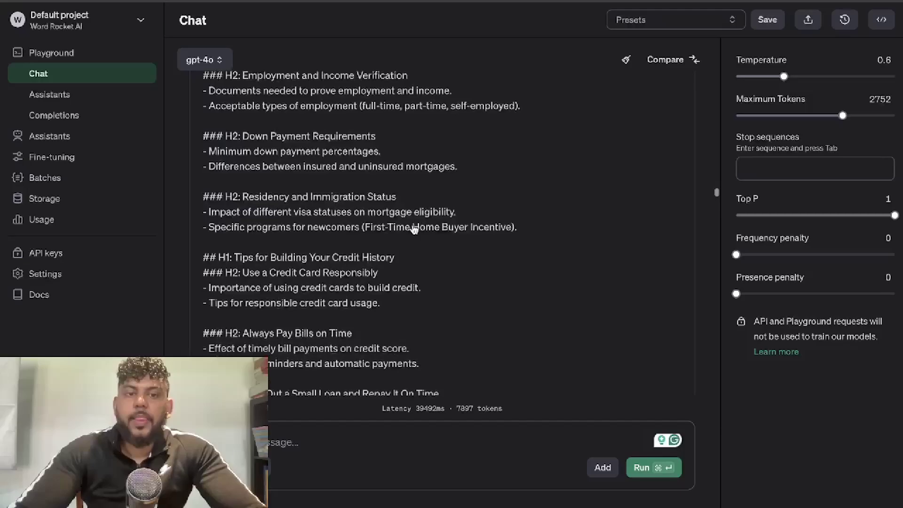
pyautogui.scroll(20, 414, 229)
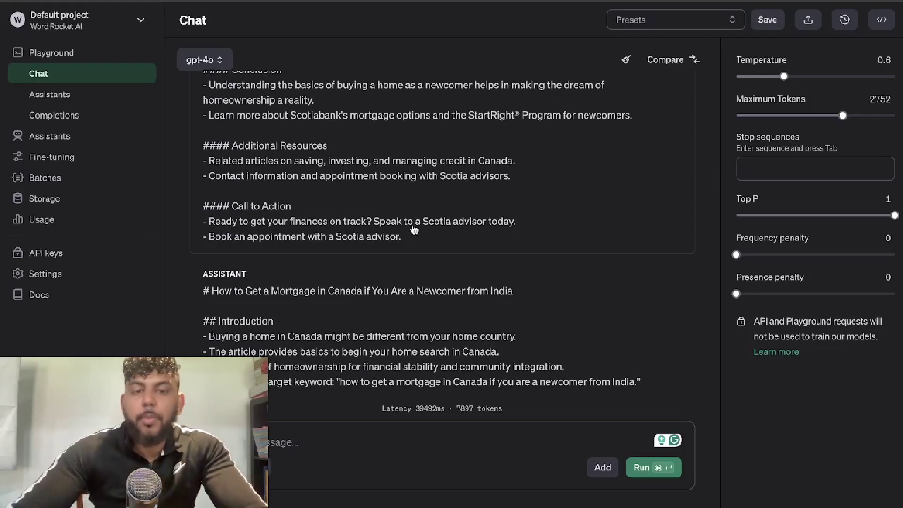
pyautogui.scroll(6, 414, 229)
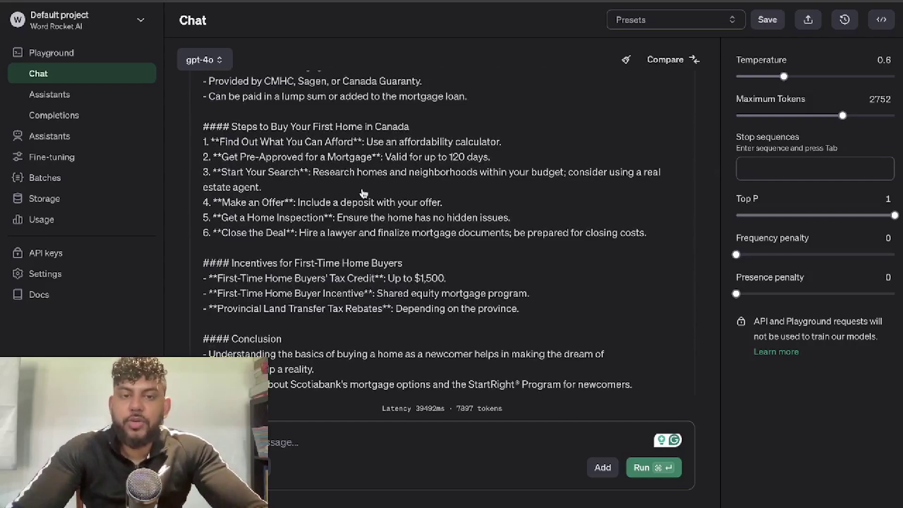
pyautogui.scroll(-1, 363, 192)
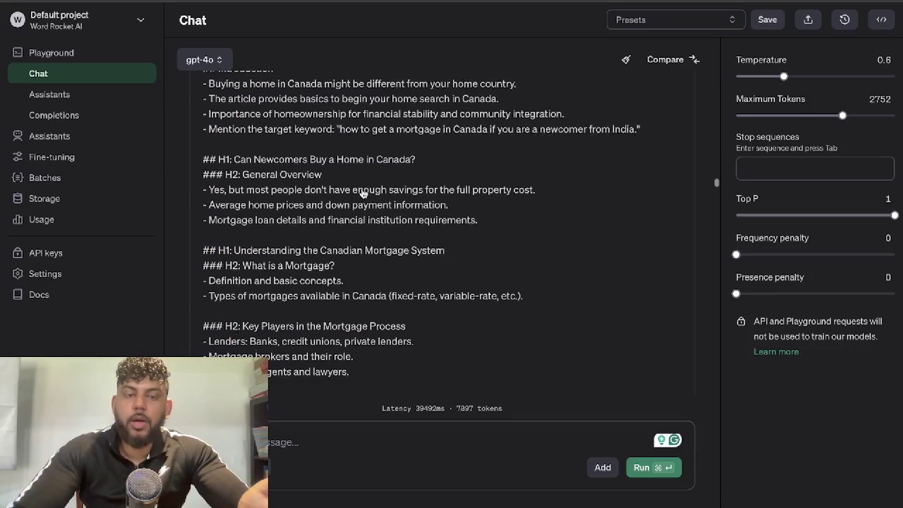
pyautogui.scroll(1, 364, 193)
pyautogui.scroll(2, 342, 179)
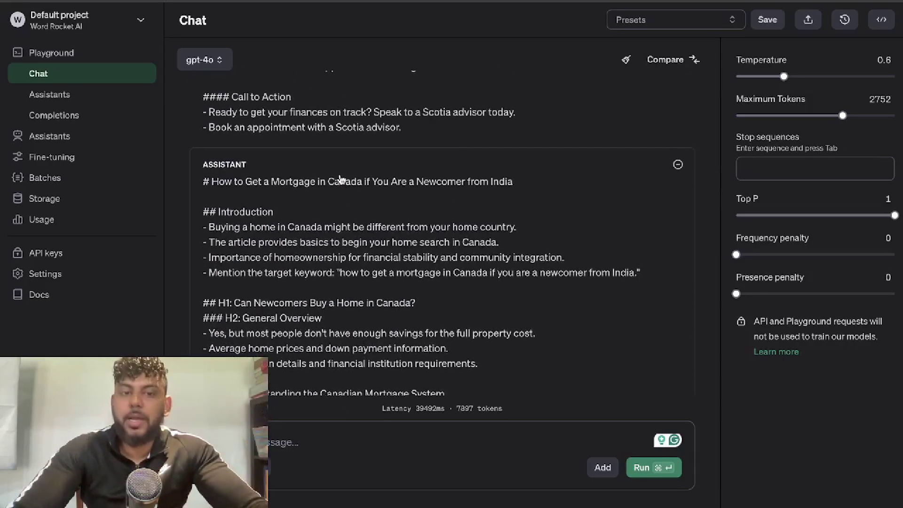
pyautogui.scroll(1, 339, 179)
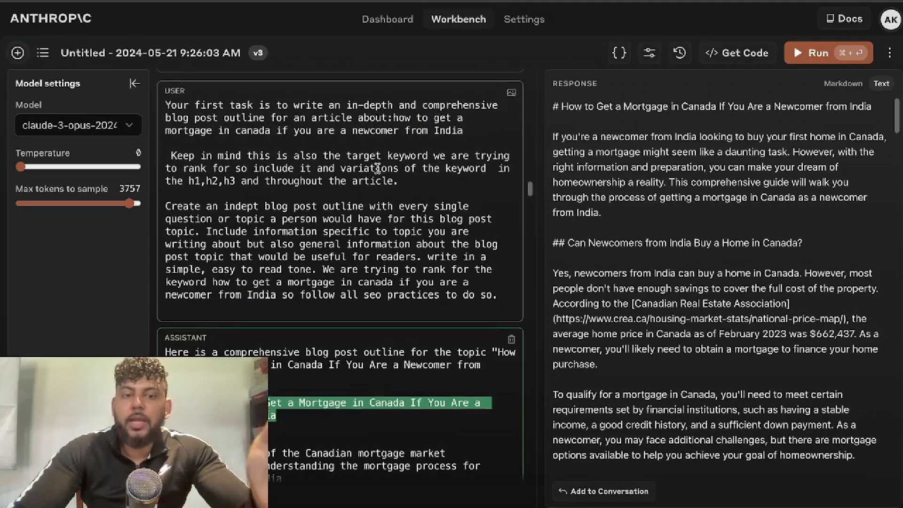
pyautogui.scroll(-2, 339, 235)
pyautogui.moveTo(224, 227); pyautogui.dragTo(276, 242)
pyautogui.scroll(-1, 339, 235)
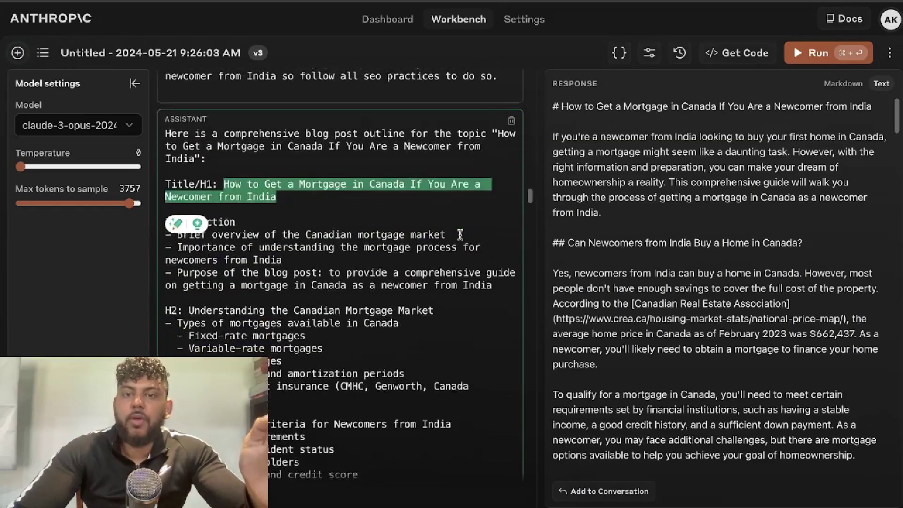
pyautogui.scroll(-3, 461, 234)
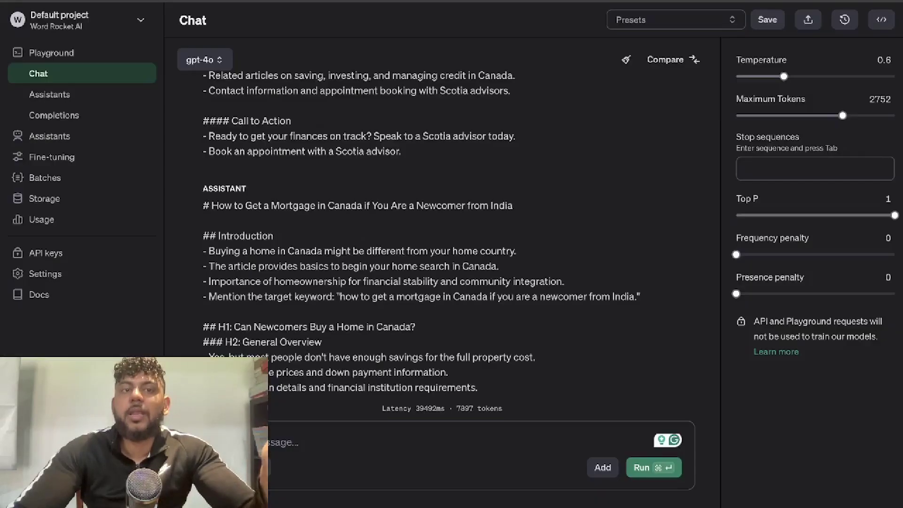
pyautogui.scroll(-5, 384, 156)
pyautogui.scroll(-15, 384, 155)
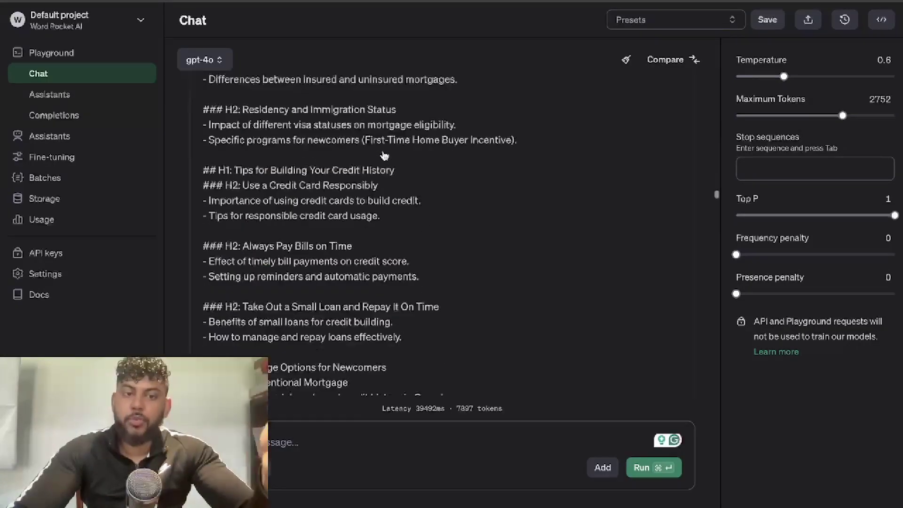
pyautogui.scroll(-15, 384, 155)
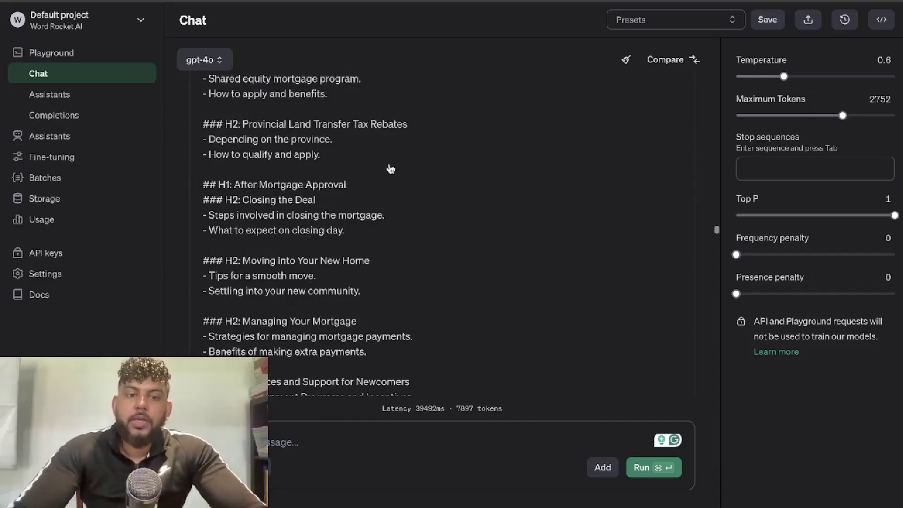
# Step: Place the cursor in the blog-post prompt at the '(insert target keyword here)' placeholder
pyautogui.scroll(-3, 398, 210)
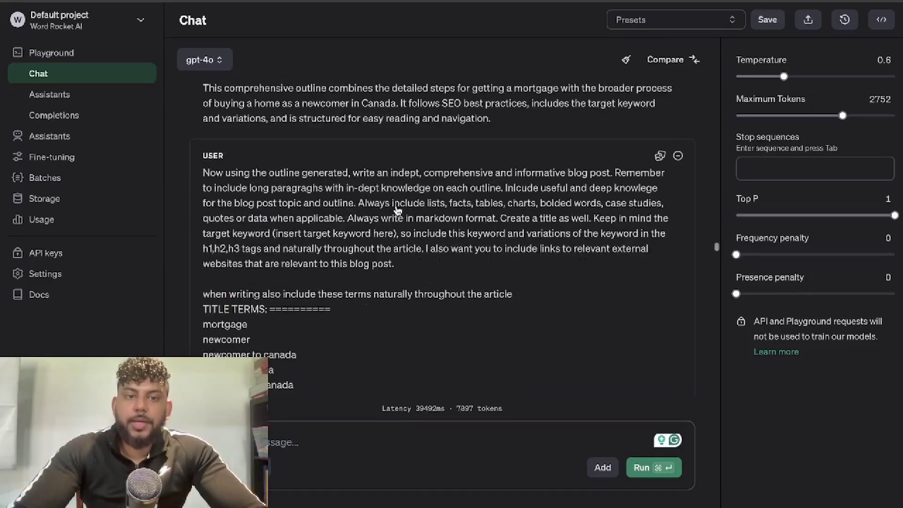
pyautogui.scroll(3, 397, 210)
pyautogui.scroll(-3, 400, 238)
pyautogui.click(394, 230)
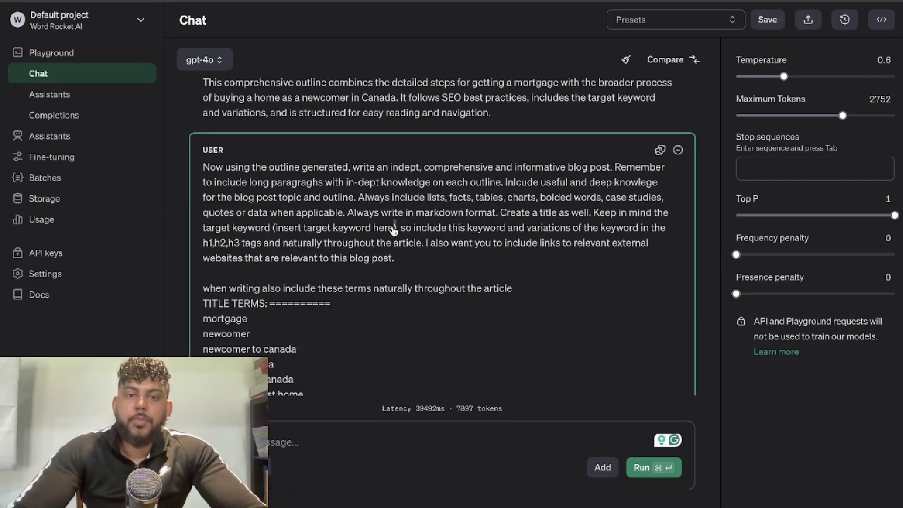
pyautogui.scroll(-1, 456, 244)
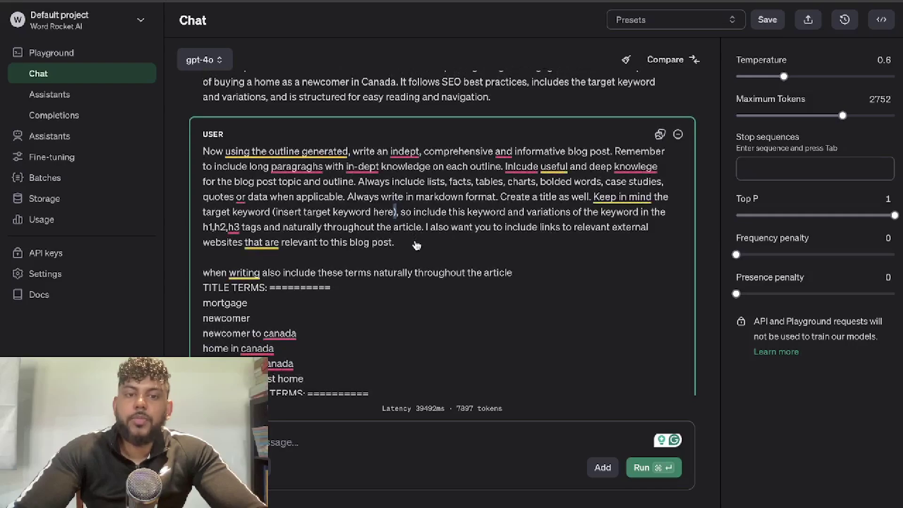
pyautogui.scroll(-2, 414, 238)
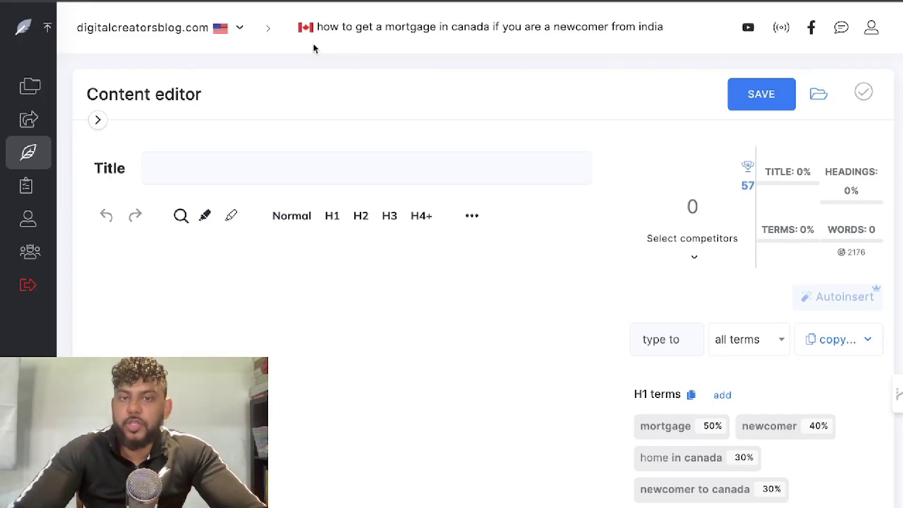
# Step: Copy NeuronWriter's list of visible recommended terms for the newcomer mortgage keyword
pyautogui.moveTo(321, 29); pyautogui.dragTo(628, 38)
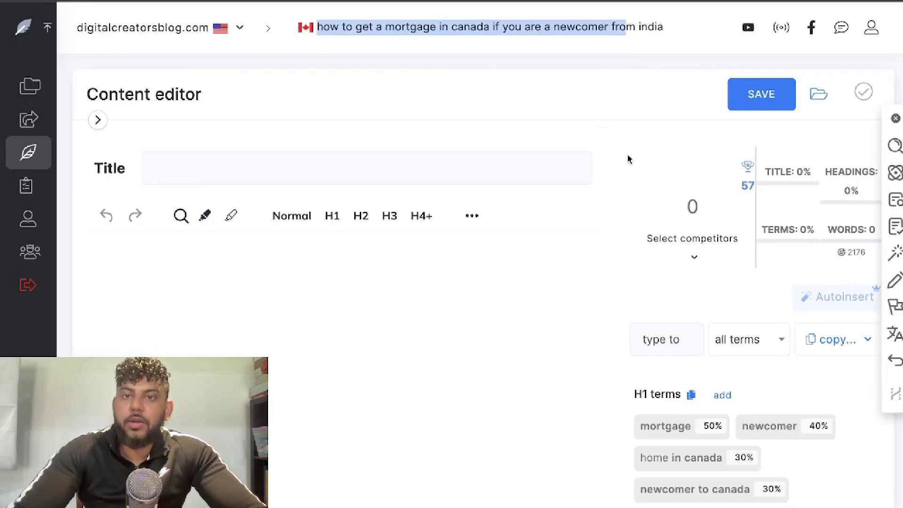
pyautogui.scroll(-2, 687, 200)
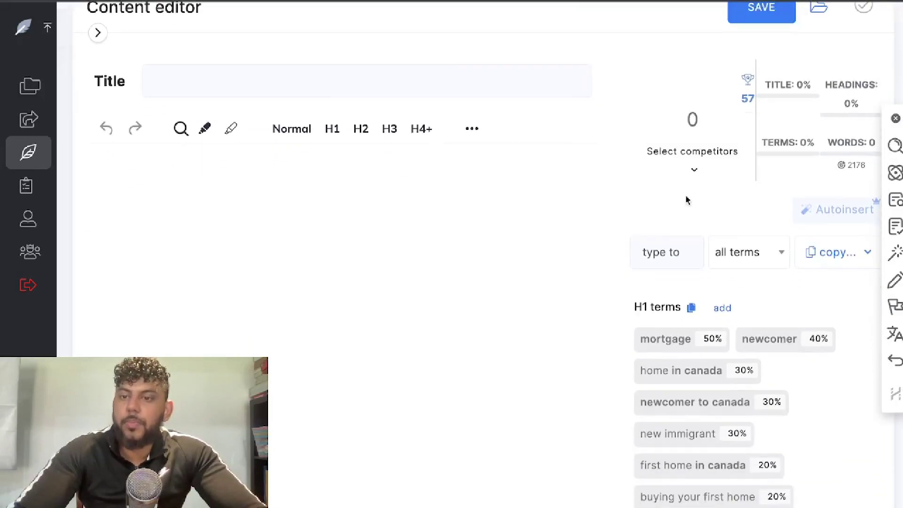
pyautogui.click(895, 117)
pyautogui.click(835, 252)
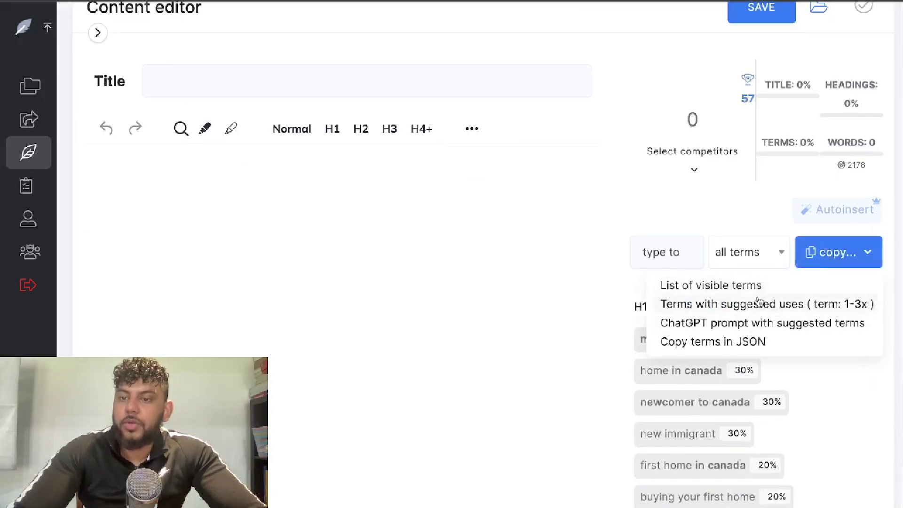
pyautogui.click(711, 286)
pyautogui.scroll(-1, 762, 333)
pyautogui.scroll(-2, 762, 333)
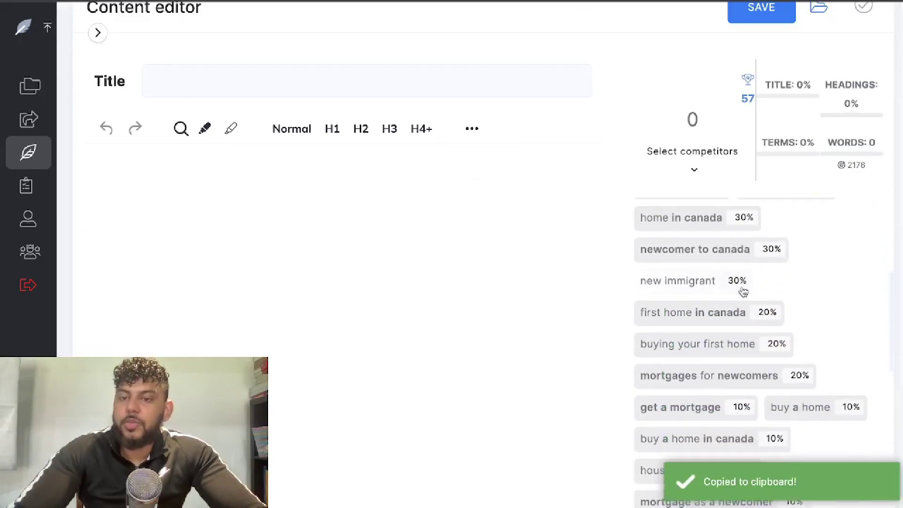
pyautogui.scroll(5, 733, 222)
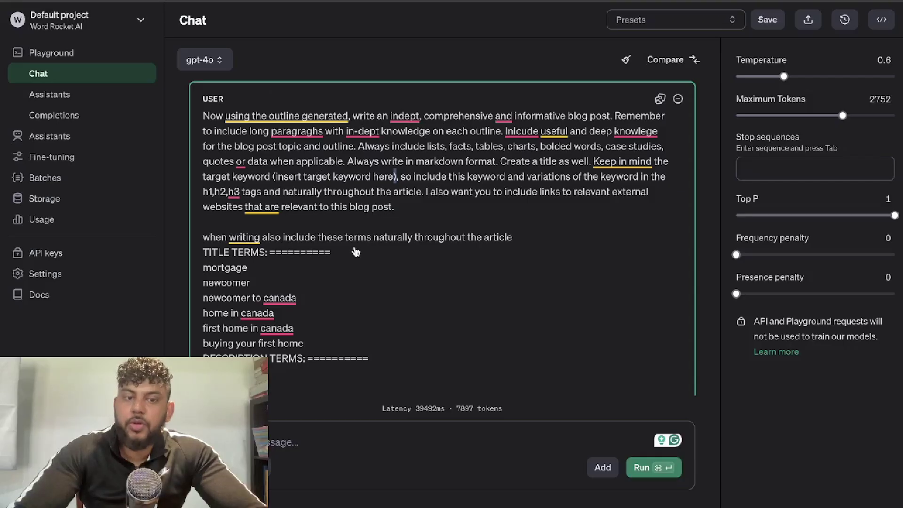
pyautogui.scroll(-1, 356, 253)
pyautogui.scroll(-2, 374, 248)
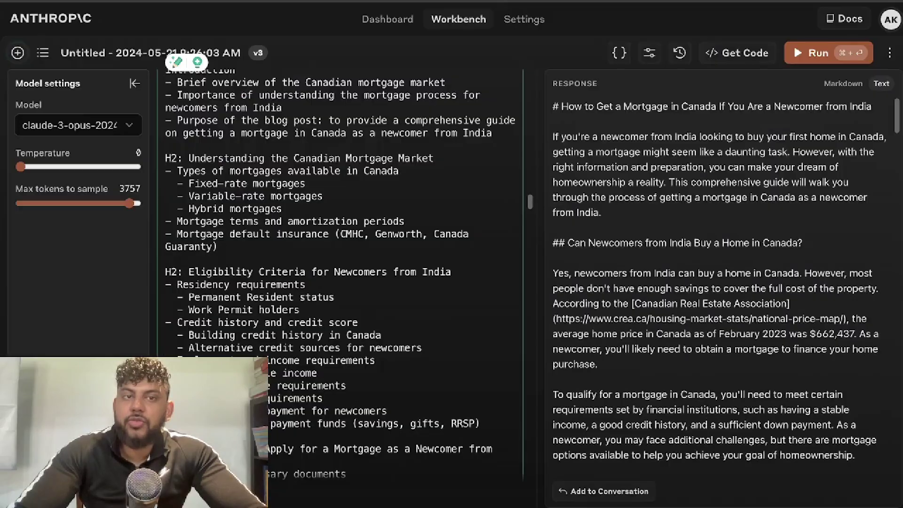
pyautogui.scroll(-15, 366, 215)
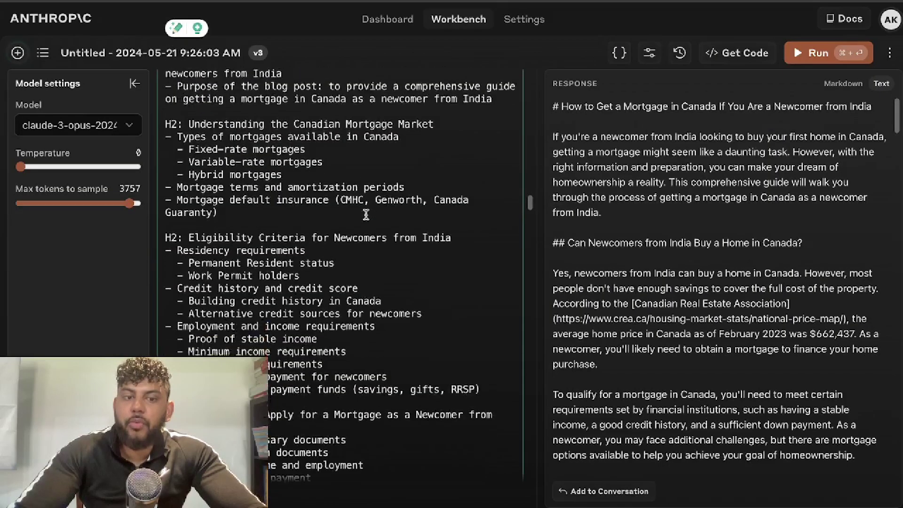
pyautogui.scroll(-20, 366, 216)
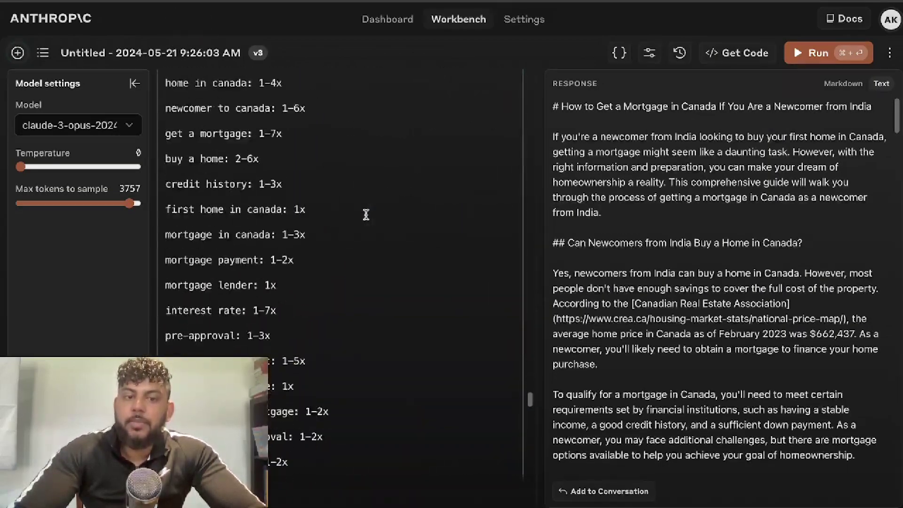
pyautogui.scroll(15, 365, 229)
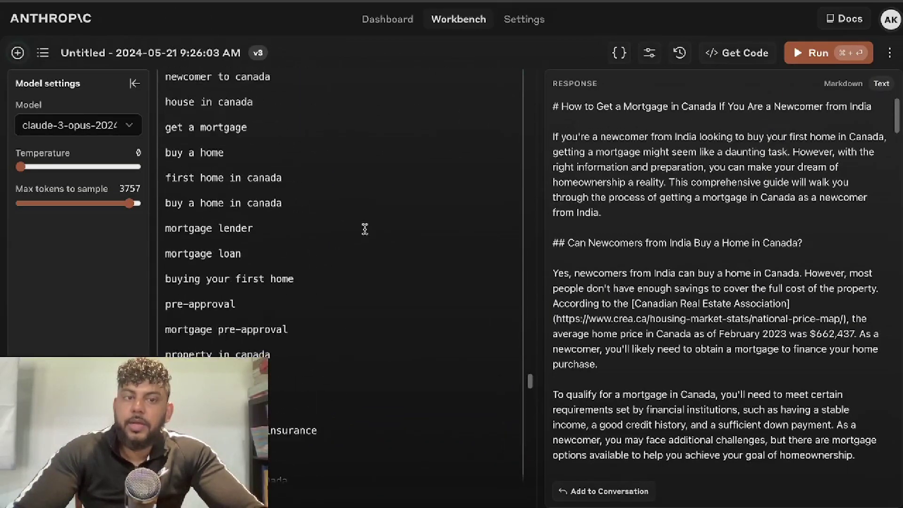
pyautogui.scroll(6, 365, 229)
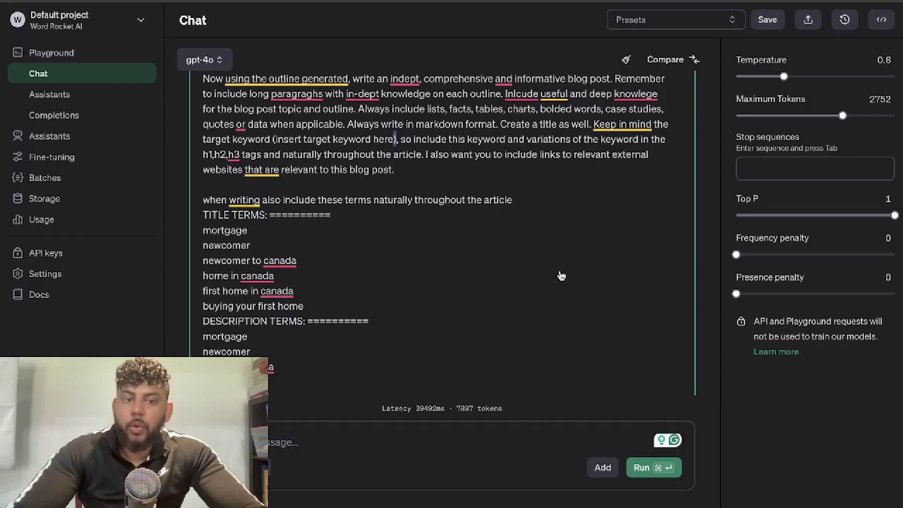
# Step: Select GPT-4o's mortgage article text from its closing summary upward
pyautogui.scroll(-10, 561, 276)
pyautogui.scroll(-10, 561, 275)
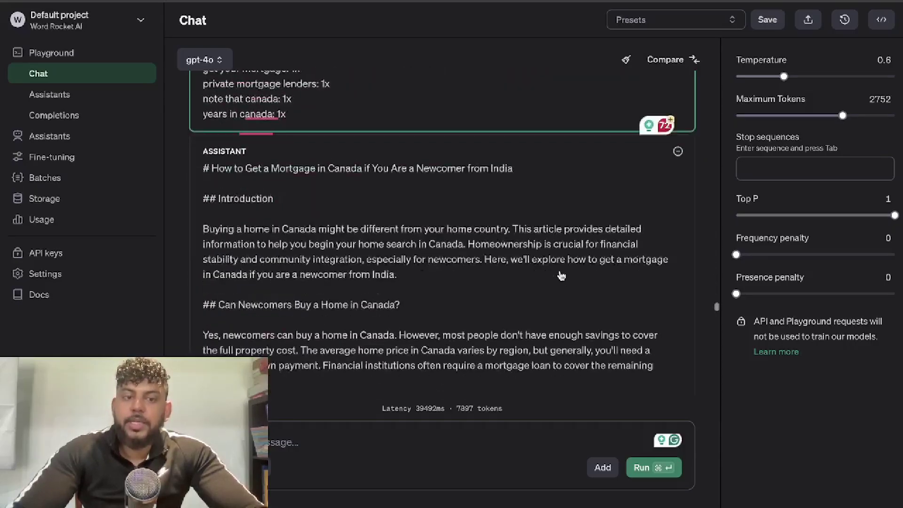
pyautogui.scroll(3, 561, 276)
pyautogui.scroll(-15, 561, 276)
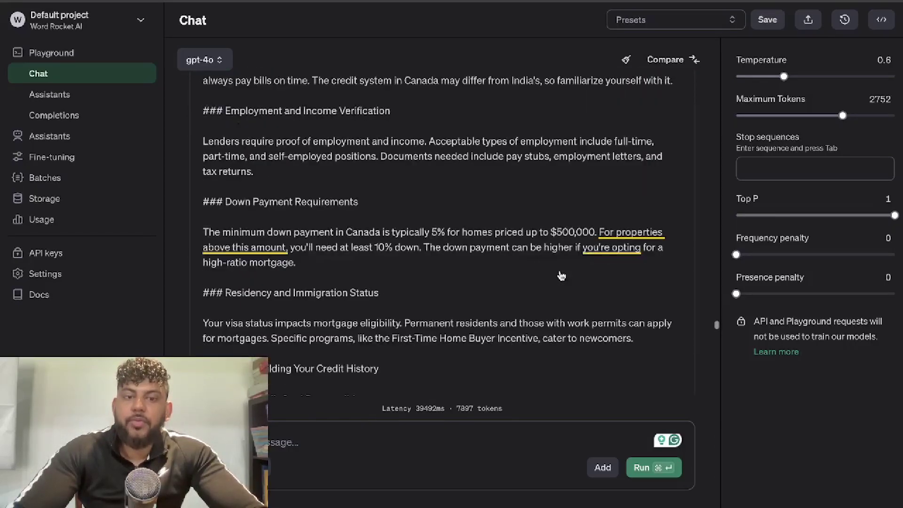
pyautogui.scroll(-15, 561, 276)
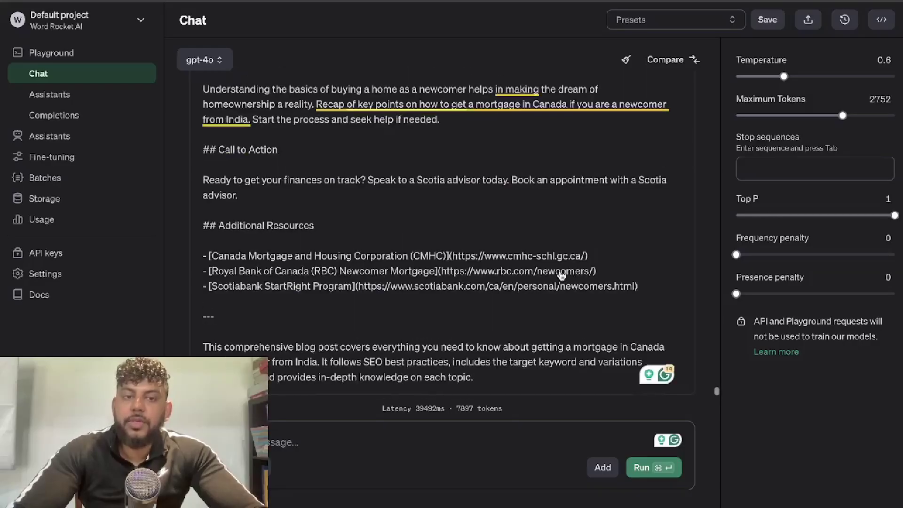
pyautogui.click(482, 376)
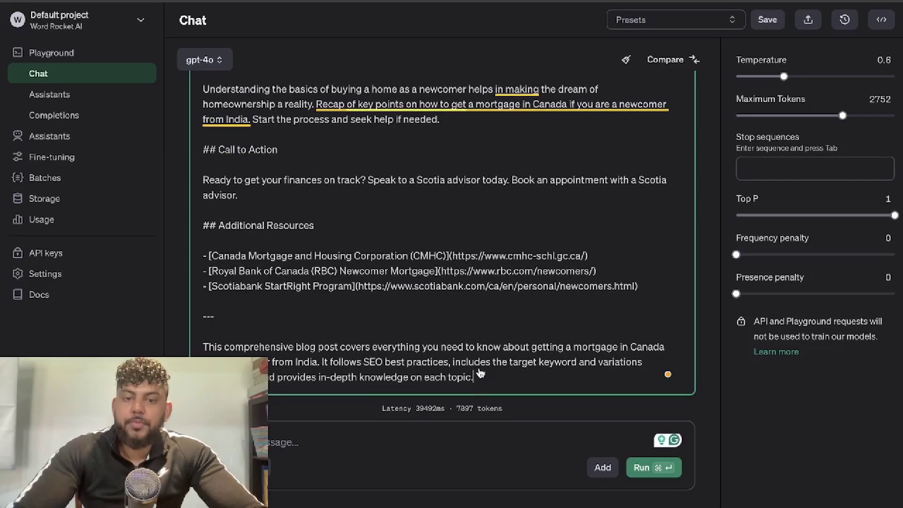
pyautogui.scroll(15, 359, 182)
pyautogui.moveTo(480, 373); pyautogui.dragTo(359, 170)
pyautogui.scroll(15, 359, 181)
# Step: Scroll through the converted mortgage article in the HTML preview
pyautogui.scroll(10, 359, 169)
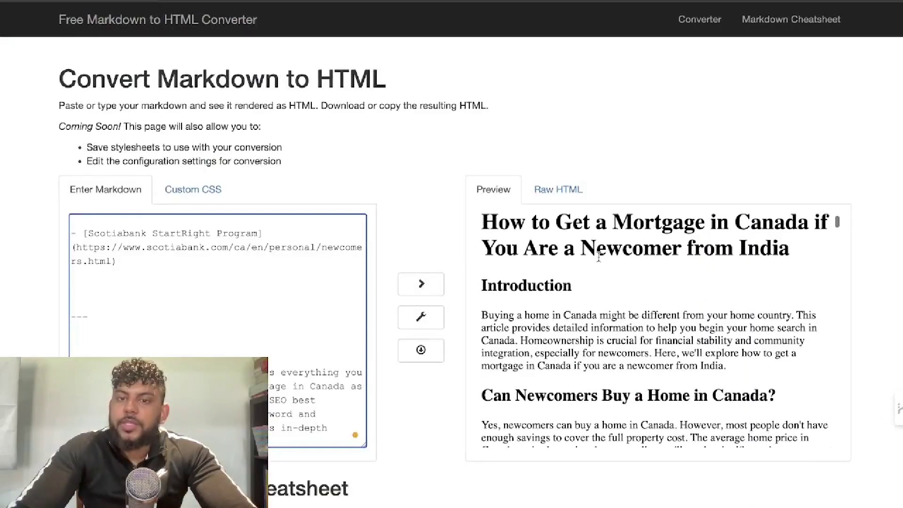
pyautogui.scroll(-2, 598, 257)
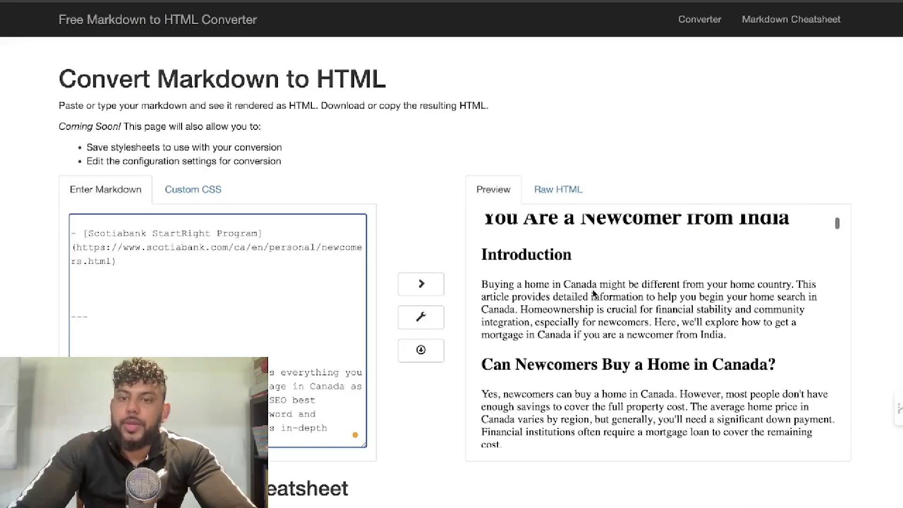
pyautogui.scroll(-6, 593, 289)
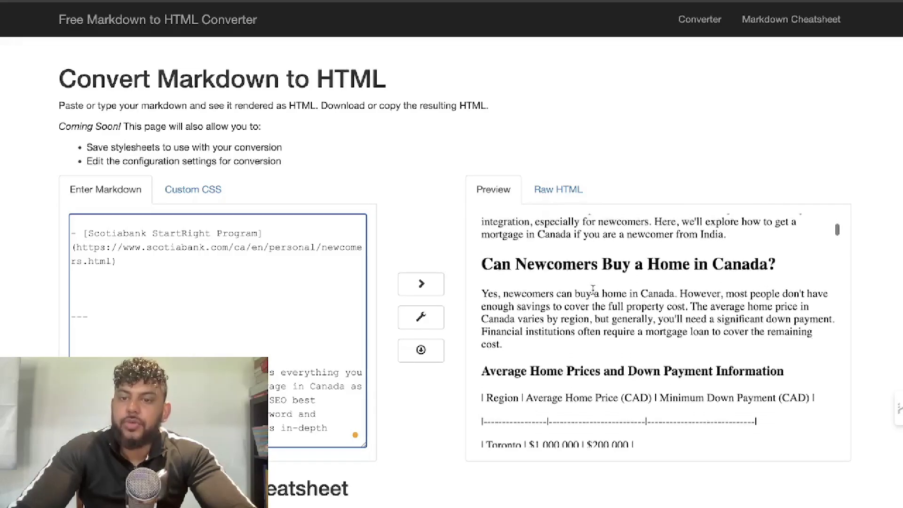
pyautogui.scroll(-20, 593, 289)
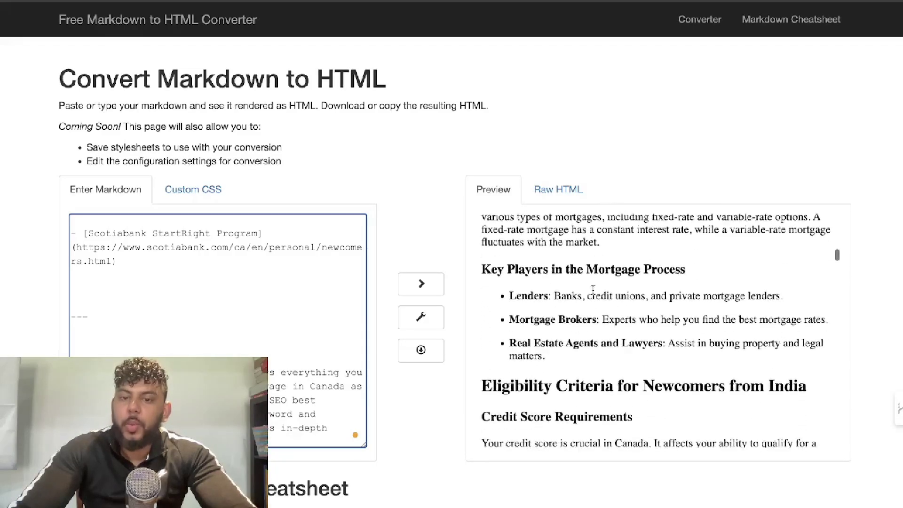
pyautogui.scroll(-20, 593, 289)
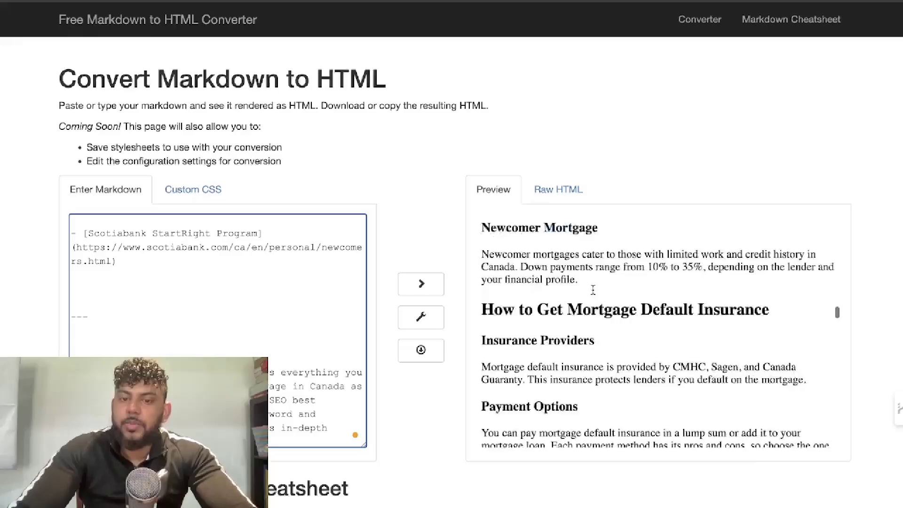
pyautogui.scroll(-20, 593, 289)
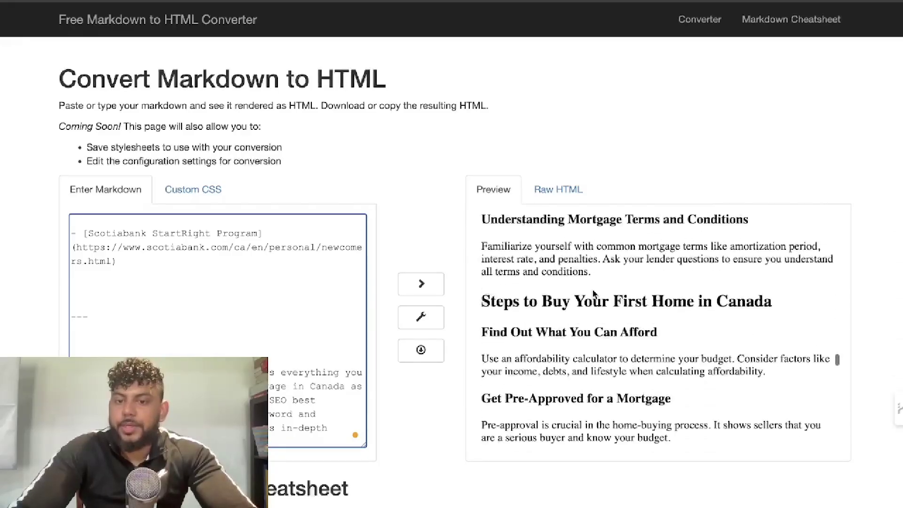
pyautogui.scroll(-20, 594, 293)
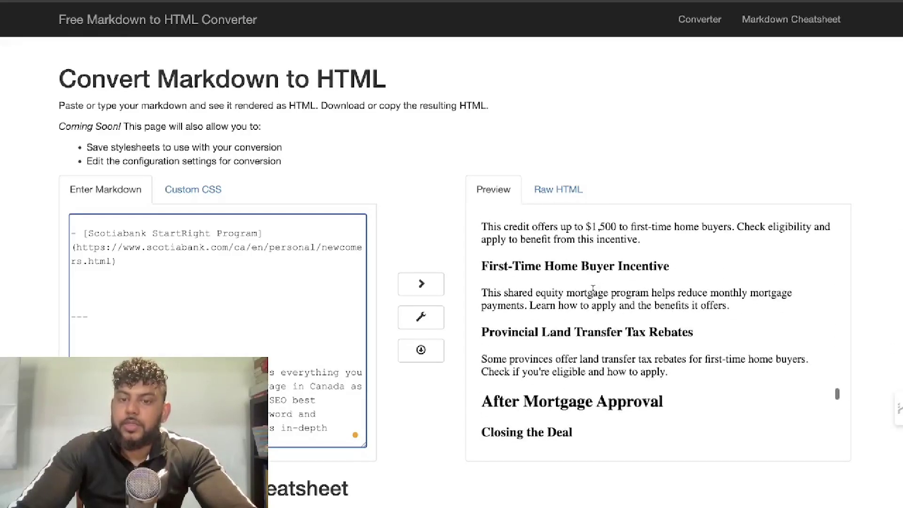
pyautogui.scroll(-15, 593, 289)
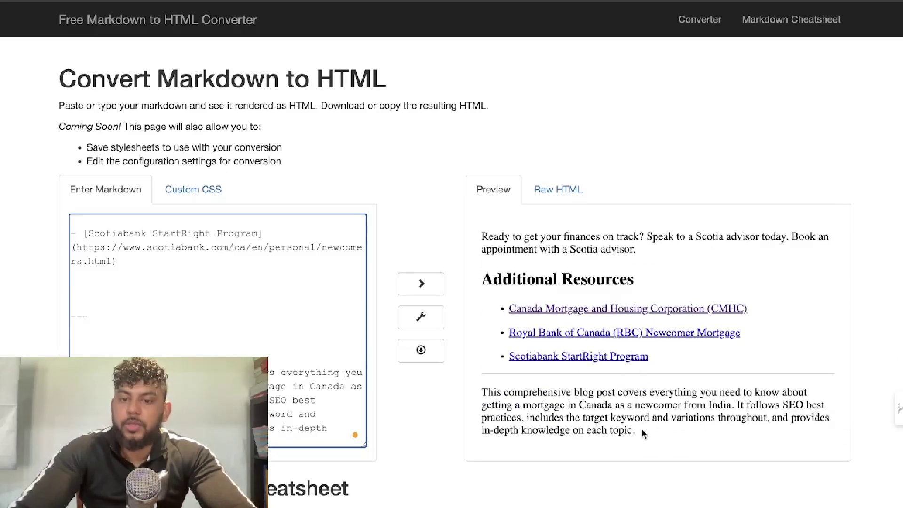
# Step: Select the whole rendered article in the Preview pane and scroll through the selection
pyautogui.moveTo(645, 433); pyautogui.dragTo(513, 163)
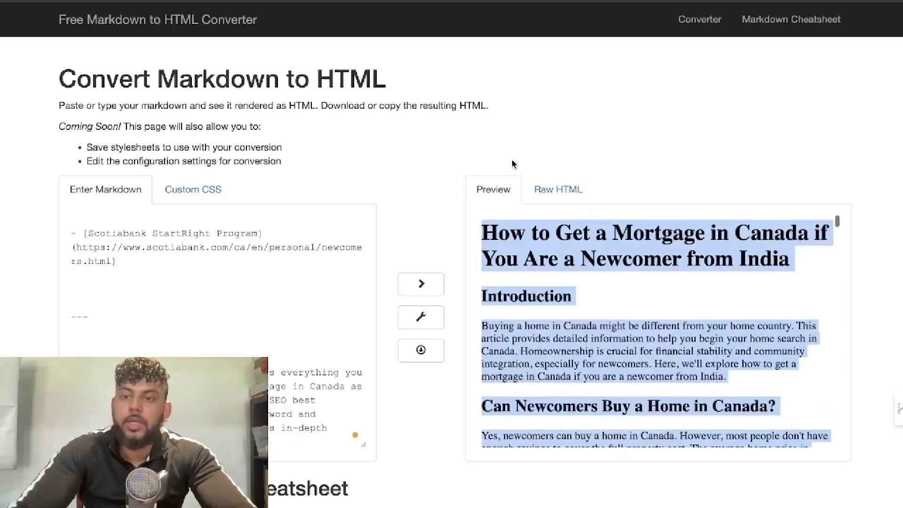
pyautogui.scroll(-15, 629, 284)
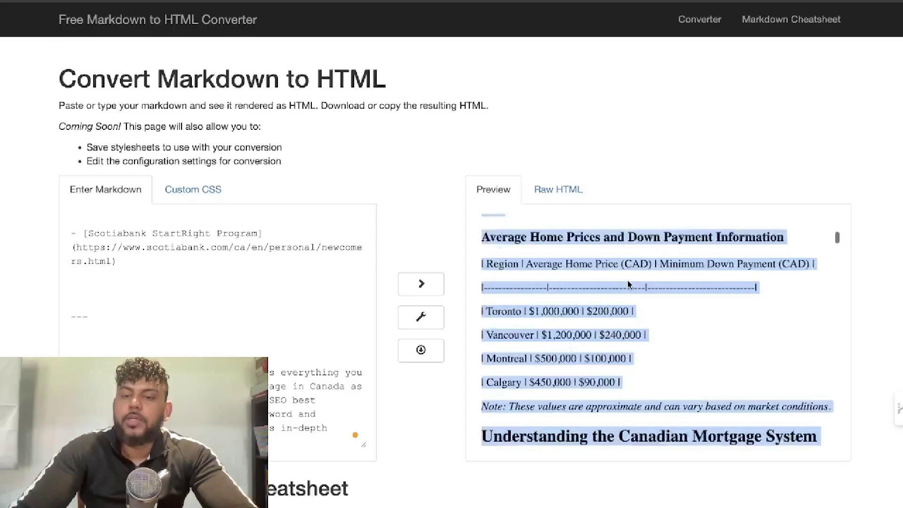
pyautogui.scroll(-10, 628, 285)
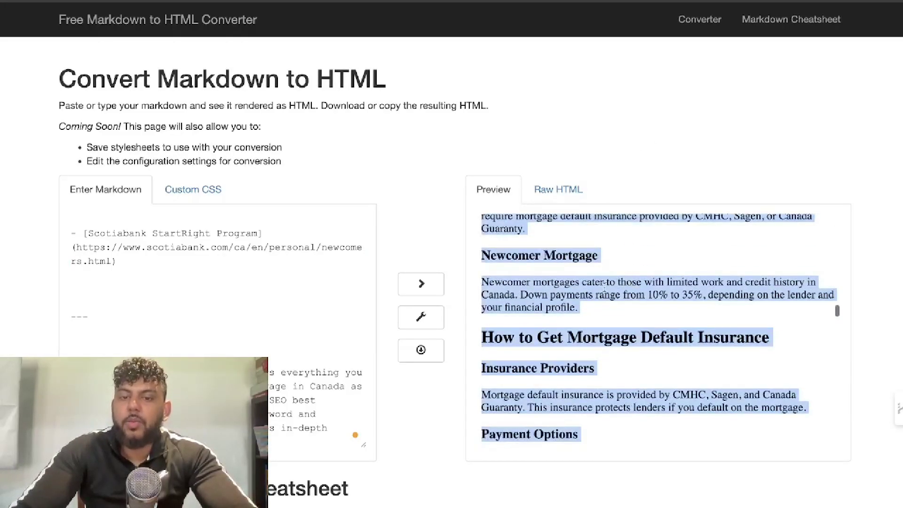
pyautogui.scroll(-10, 572, 323)
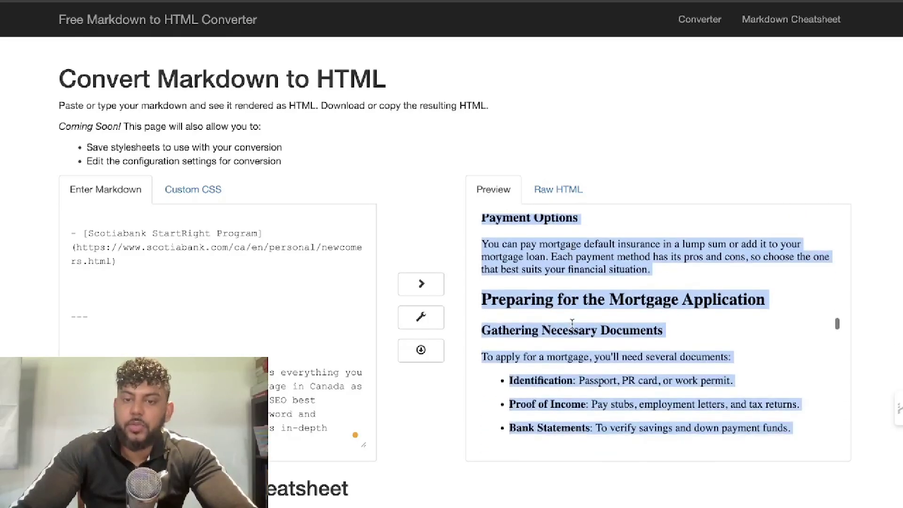
pyautogui.scroll(-10, 586, 358)
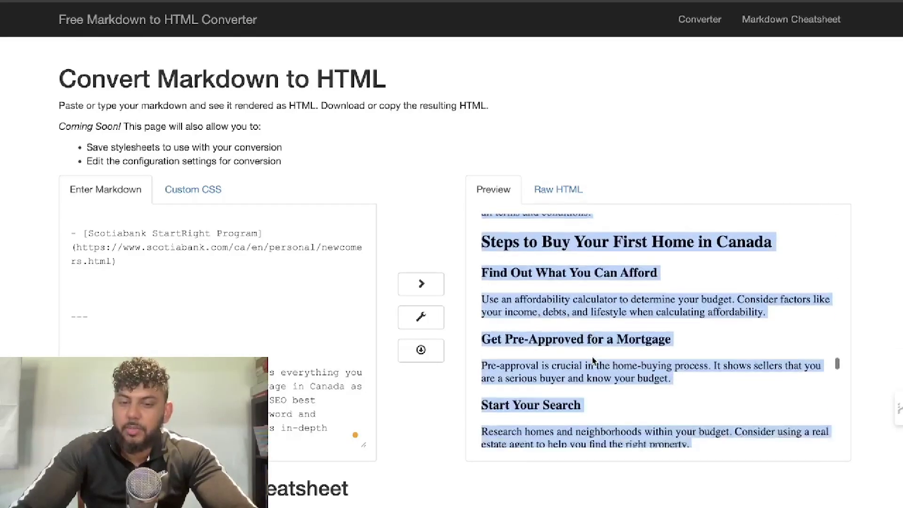
pyautogui.scroll(5, 593, 361)
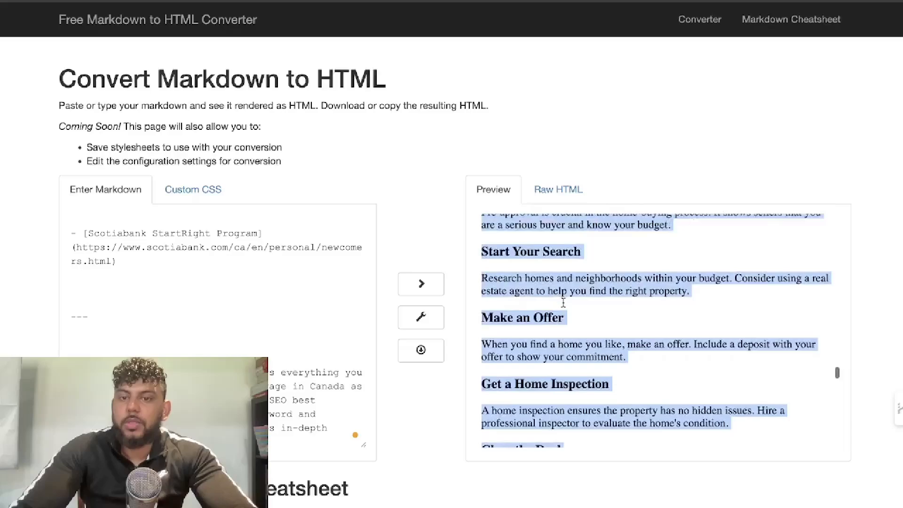
pyautogui.scroll(2, 586, 311)
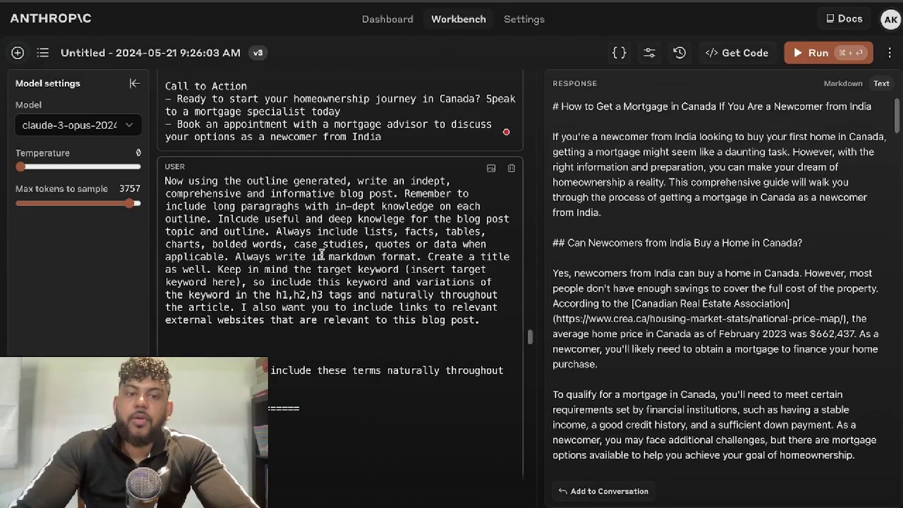
# Step: Copy Claude's full mortgage blog post from the Response pane, title through call to action
pyautogui.scroll(-20, 724, 334)
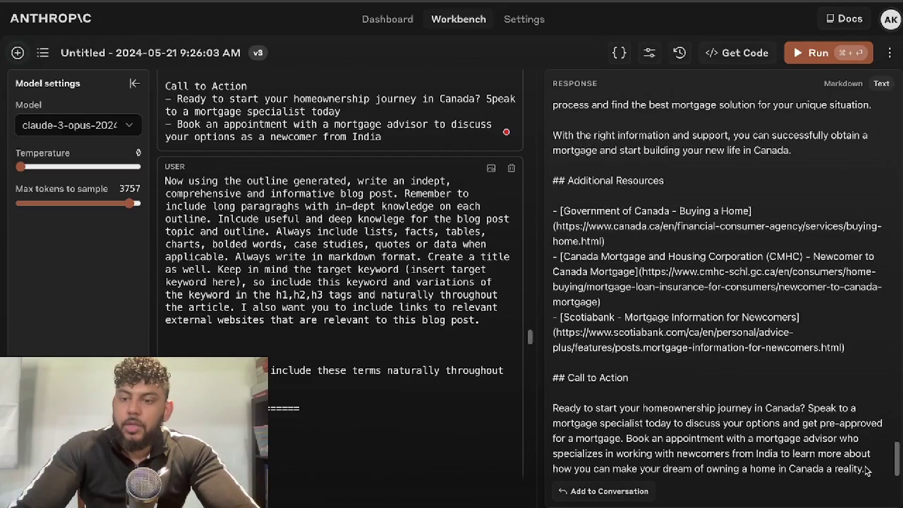
pyautogui.moveTo(867, 471); pyautogui.dragTo(555, 117)
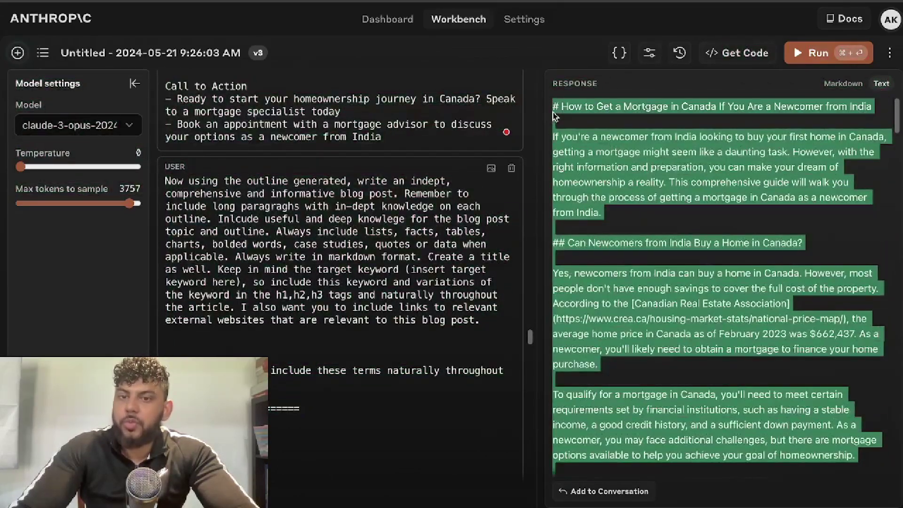
pyautogui.rightClick(578, 148)
pyautogui.click(595, 178)
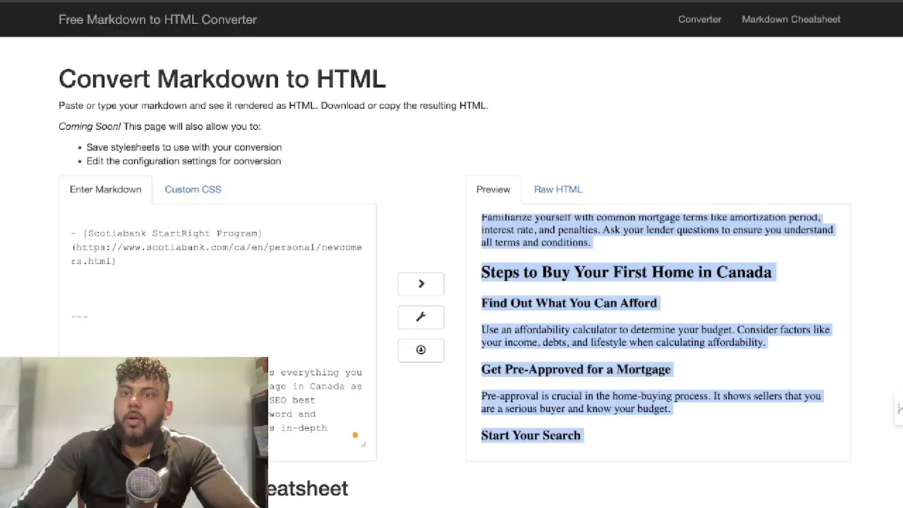
# Step: Replace the old Markdown in the editor with Claude's pasted mortgage article
pyautogui.press('super+a')
pyautogui.scroll(15, 218, 329)
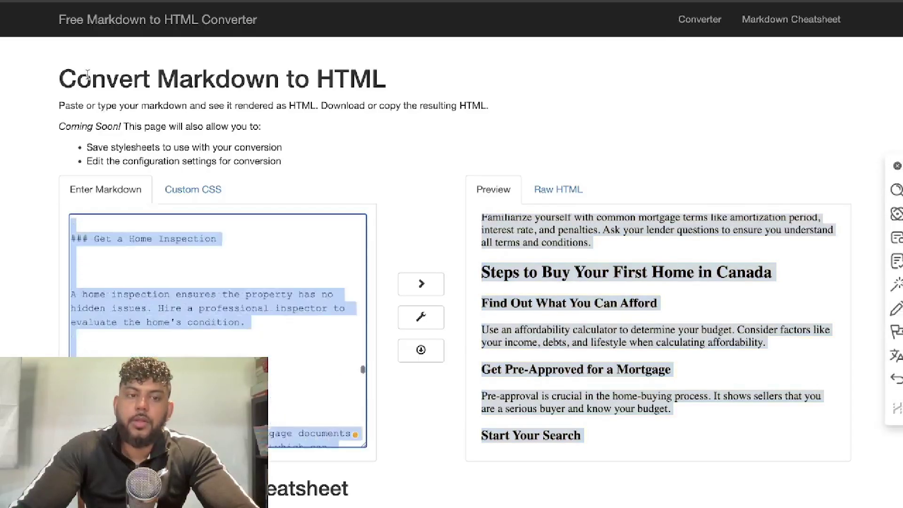
pyautogui.press('BackSpace')
pyautogui.press('super+v')
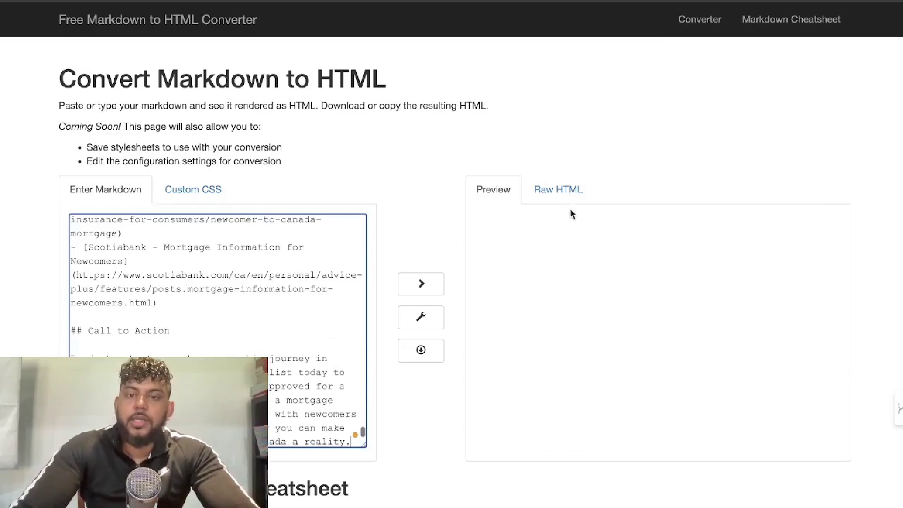
# Step: Select the entire rendered article in the Preview and copy it
pyautogui.scroll(-1, 712, 281)
pyautogui.scroll(1, 711, 281)
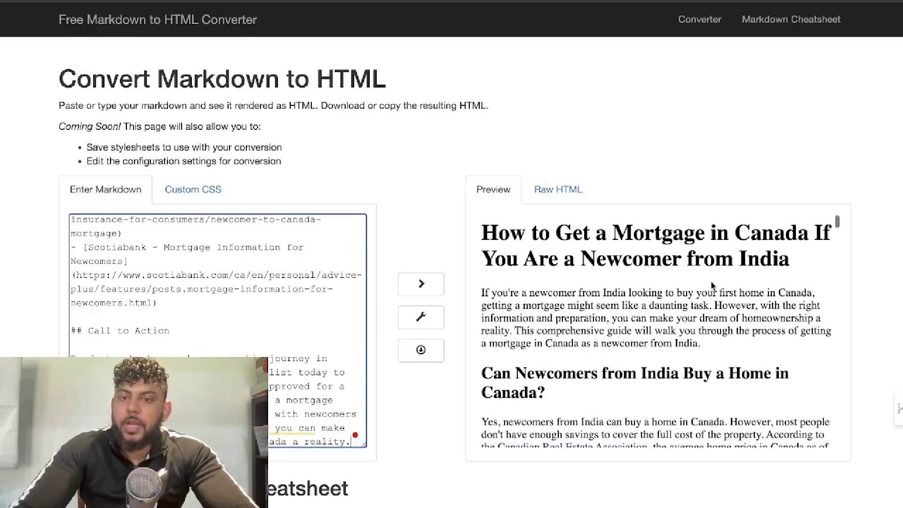
pyautogui.scroll(-1, 715, 273)
pyautogui.scroll(-1, 723, 282)
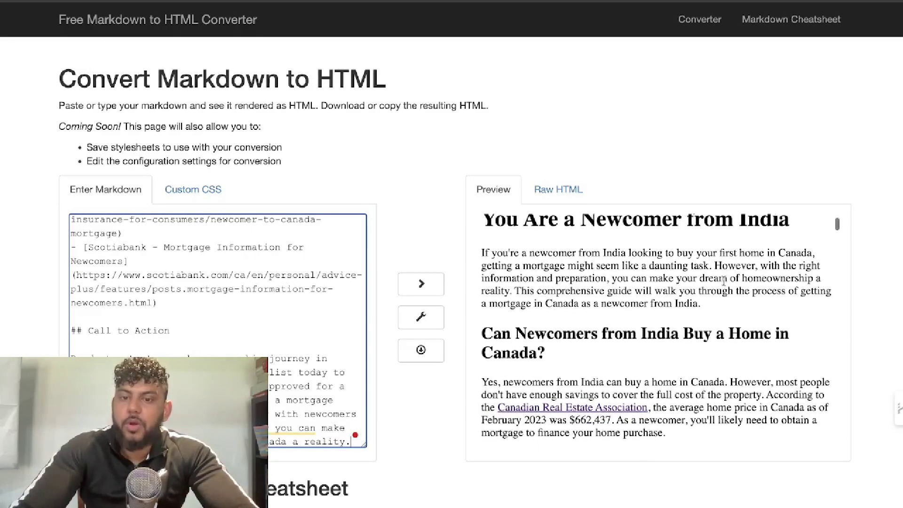
pyautogui.scroll(-1, 656, 339)
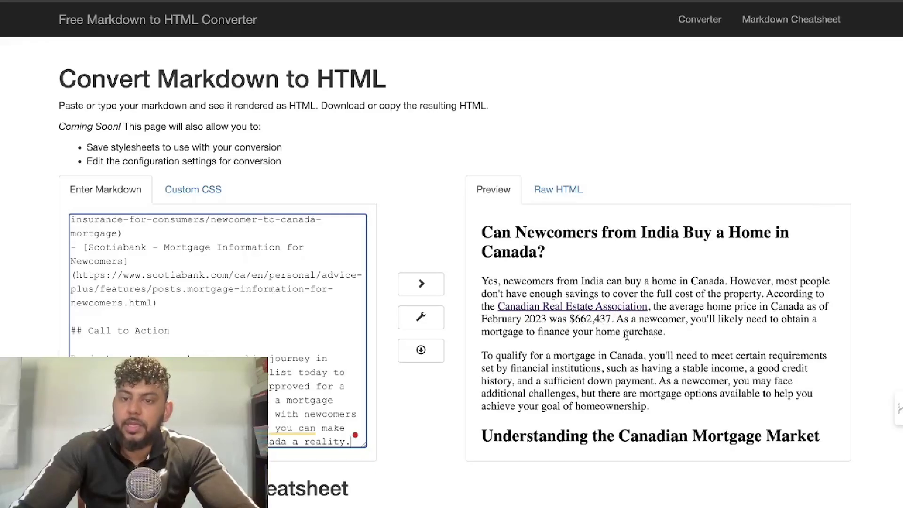
pyautogui.scroll(-15, 627, 336)
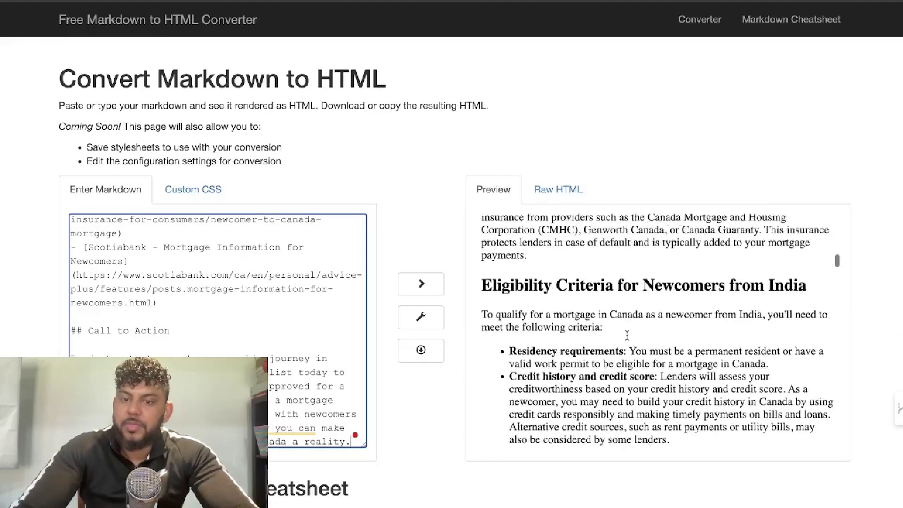
pyautogui.scroll(-15, 627, 336)
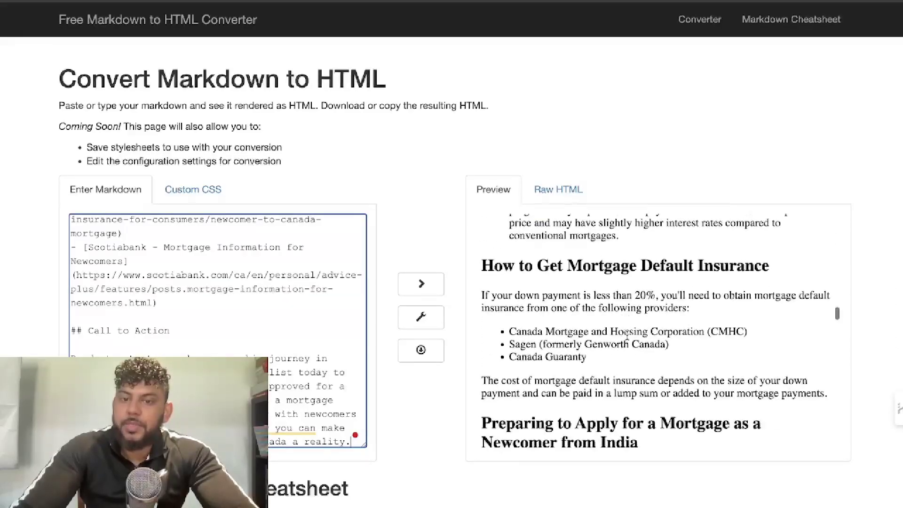
pyautogui.scroll(-12, 628, 335)
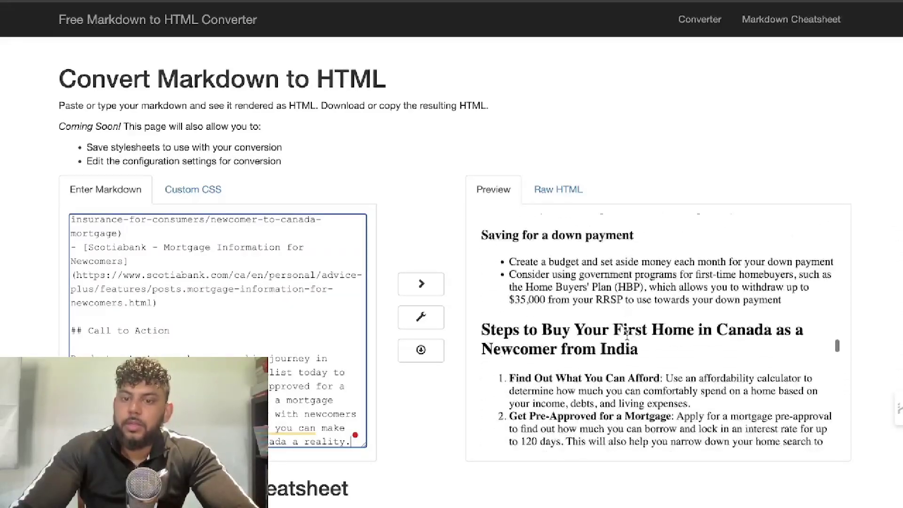
pyautogui.scroll(-15, 628, 337)
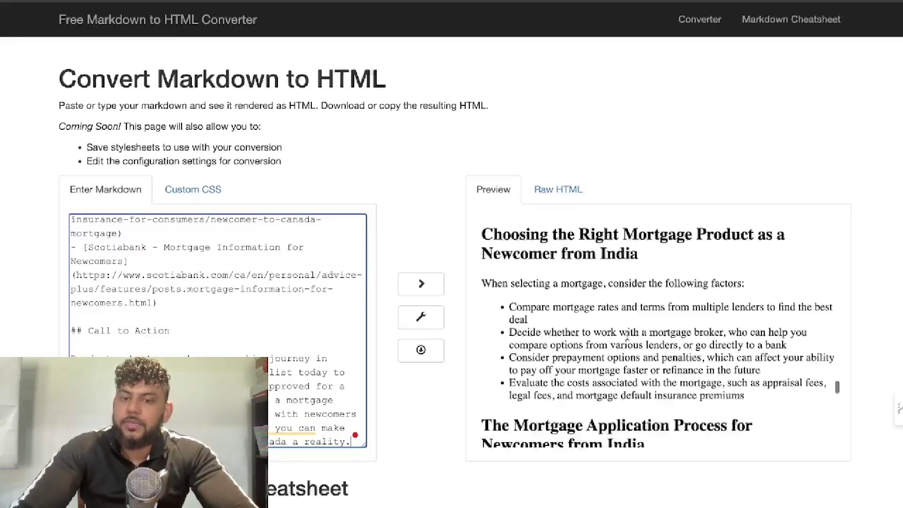
pyautogui.scroll(-10, 627, 333)
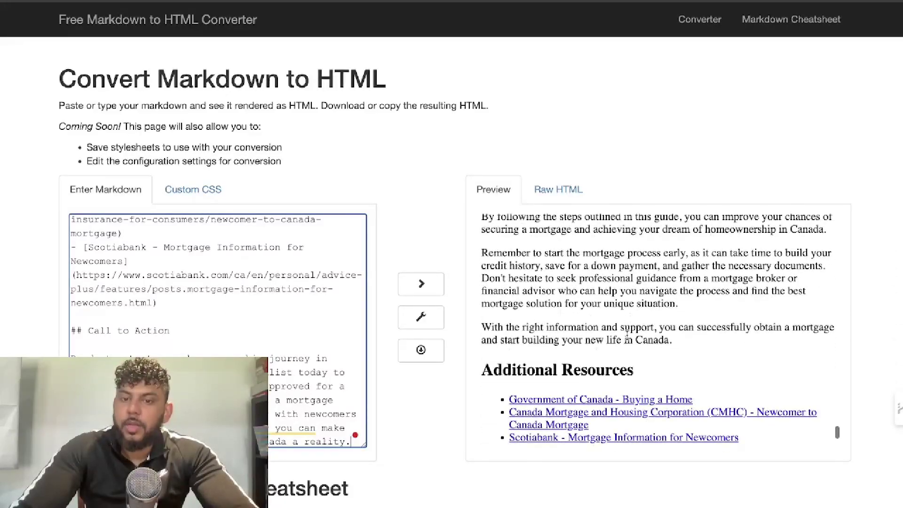
pyautogui.scroll(-3, 626, 385)
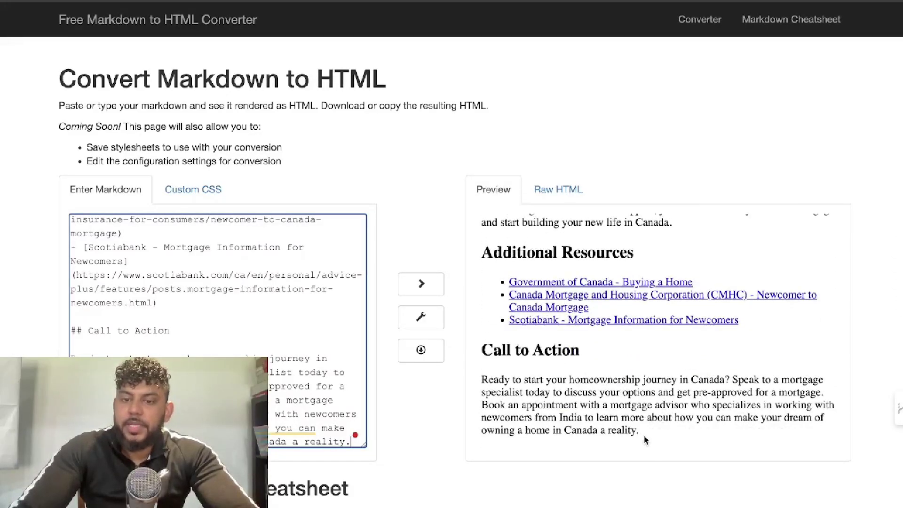
pyautogui.moveTo(645, 440); pyautogui.dragTo(506, 158)
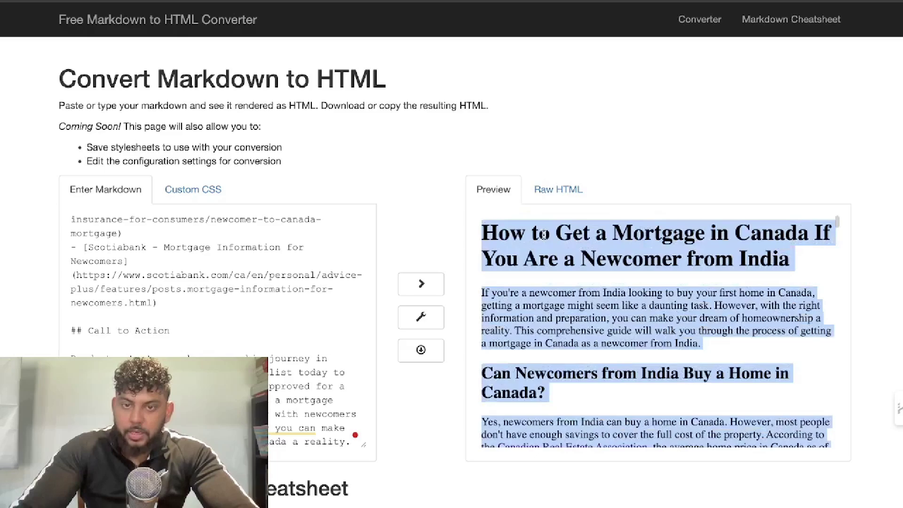
pyautogui.rightClick(543, 234)
pyautogui.click(573, 260)
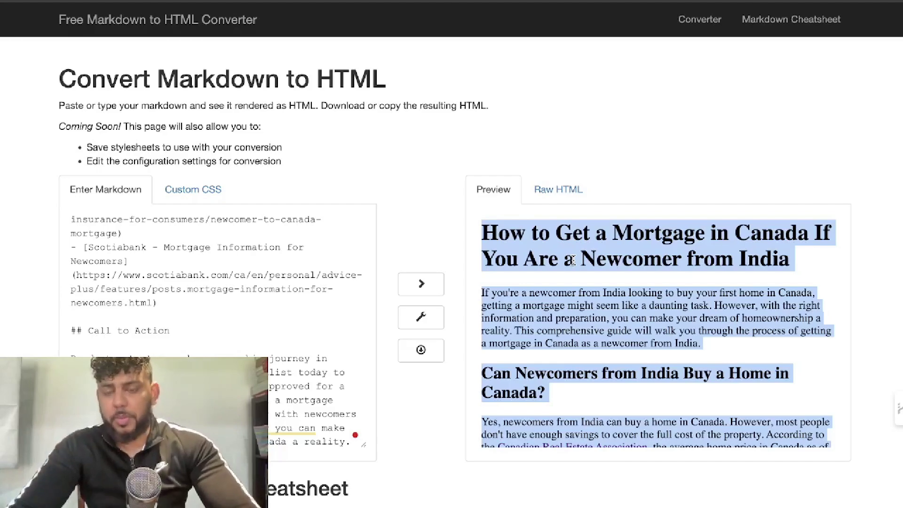
# Step: Check the selected article's word count with Word Counter Plus, then copy it again
pyautogui.rightClick(573, 261)
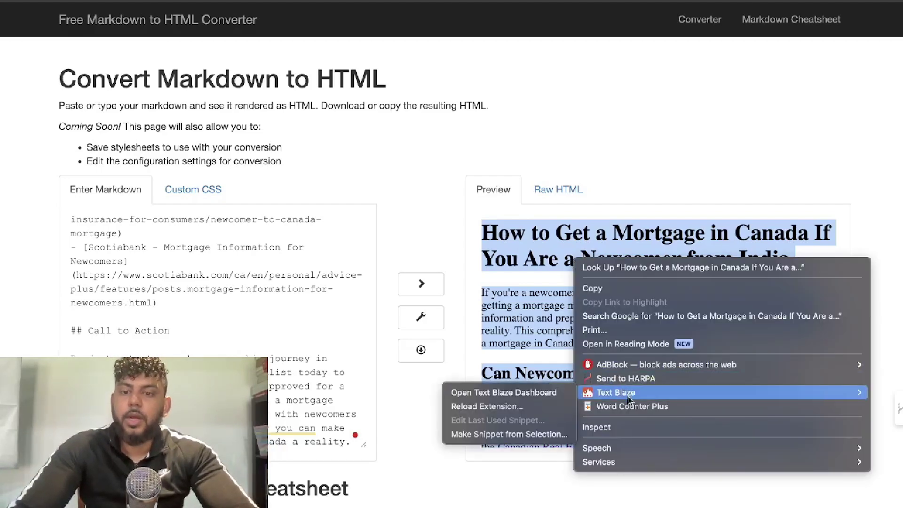
pyautogui.click(612, 405)
pyautogui.click(483, 183)
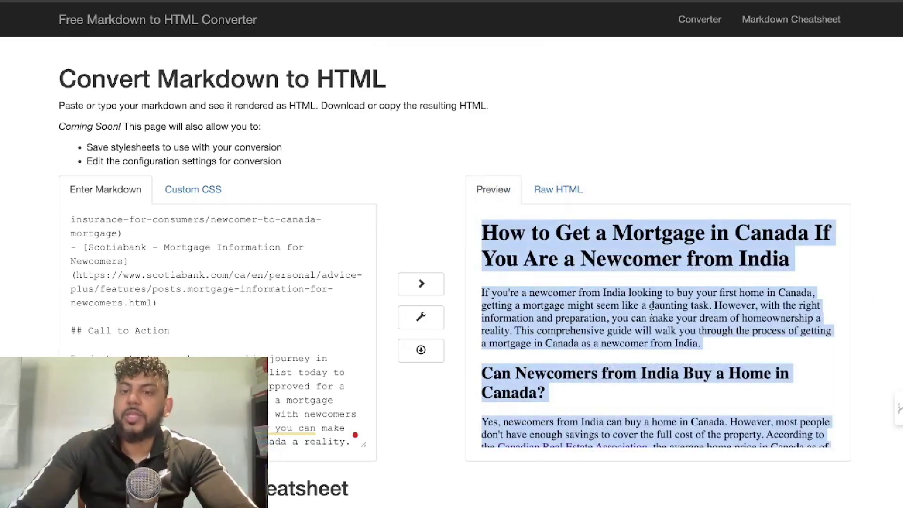
pyautogui.rightClick(629, 340)
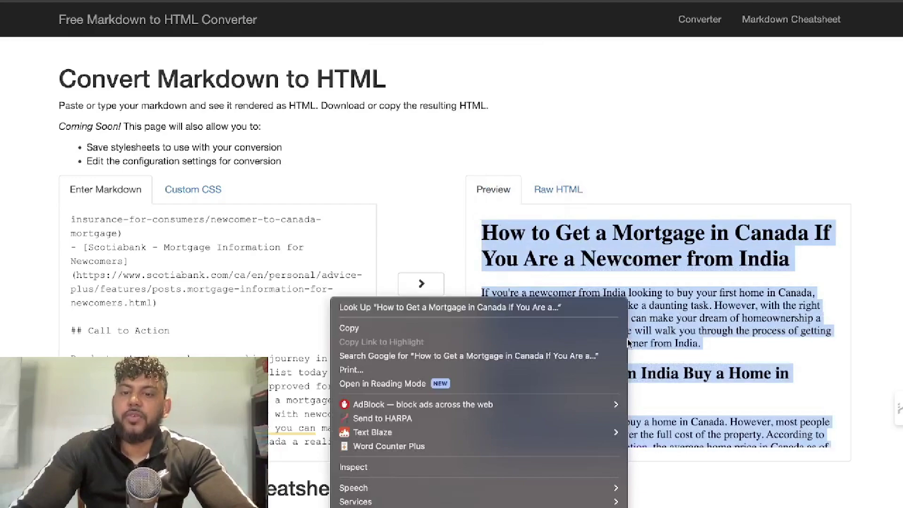
pyautogui.click(508, 328)
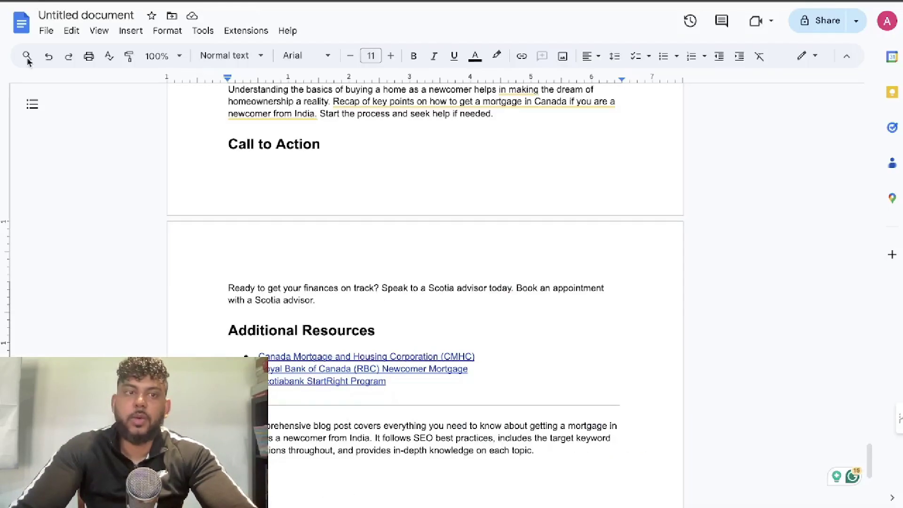
pyautogui.click(47, 31)
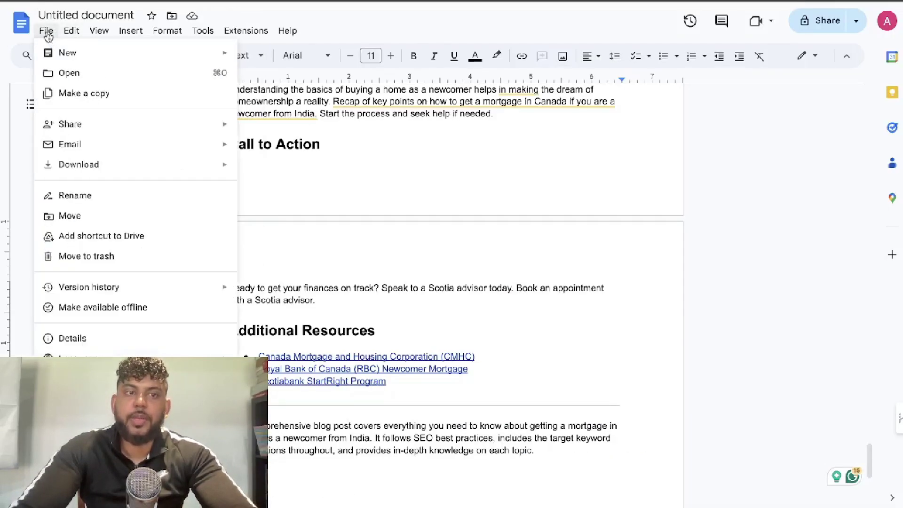
pyautogui.moveTo(209, 57)
pyautogui.click(263, 57)
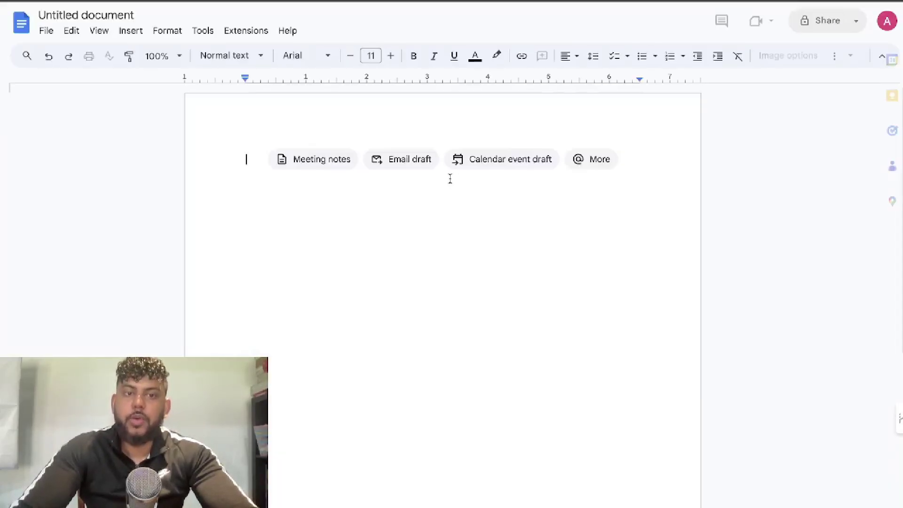
pyautogui.hotkey('ctrl', 'v')
pyautogui.scroll(10, 514, 207)
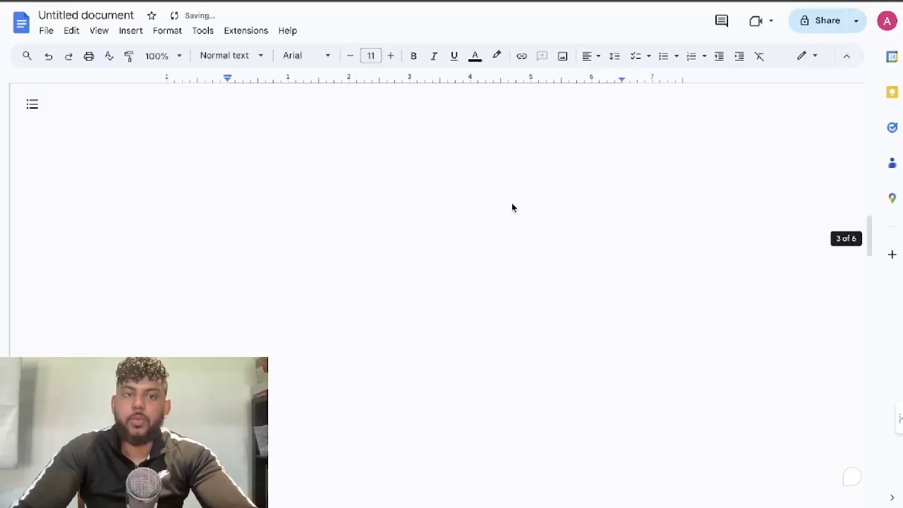
pyautogui.scroll(10, 512, 204)
pyautogui.click(86, 15)
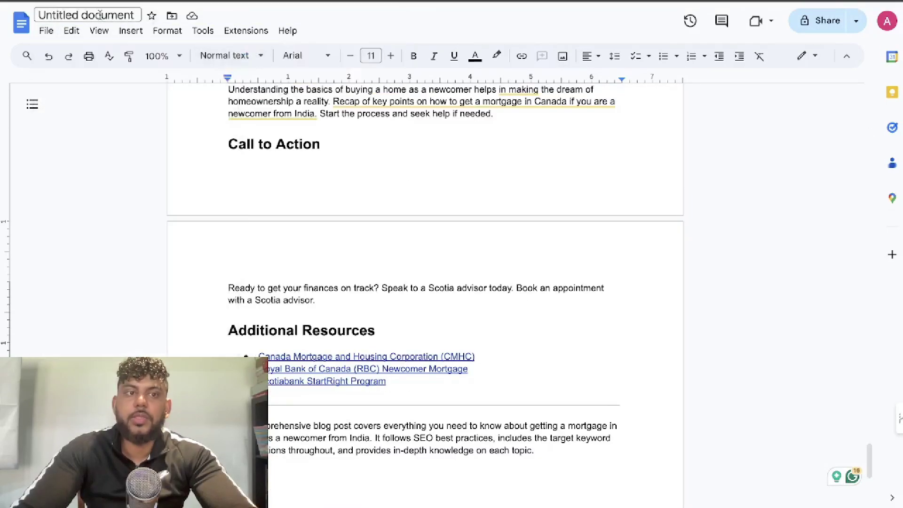
pyautogui.click(86, 15)
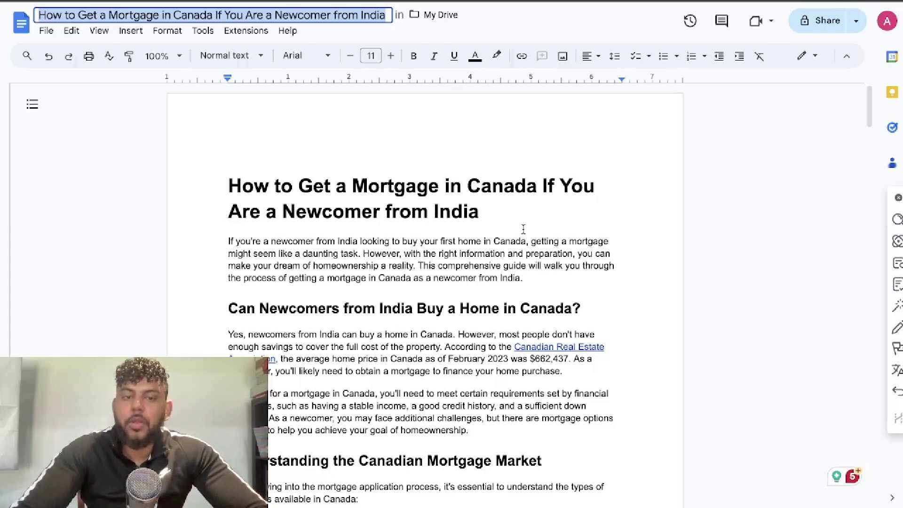
pyautogui.scroll(-20, 523, 229)
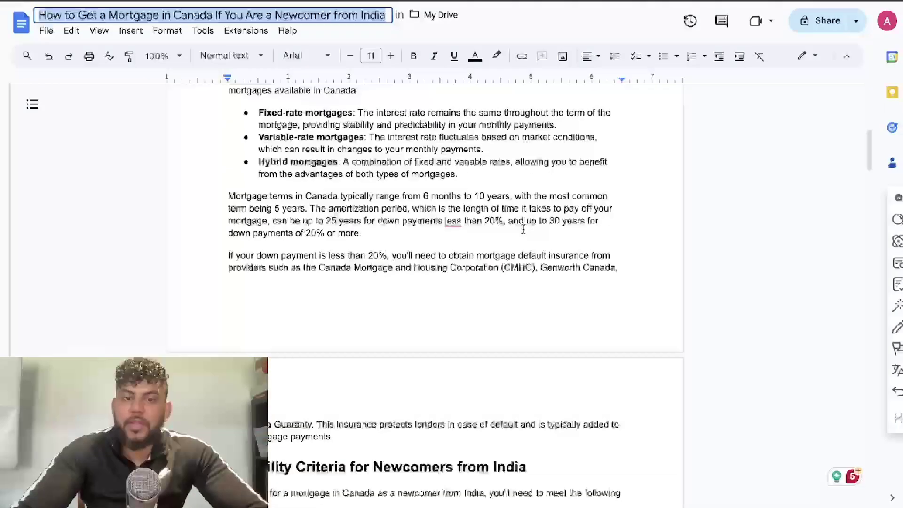
pyautogui.scroll(-20, 523, 229)
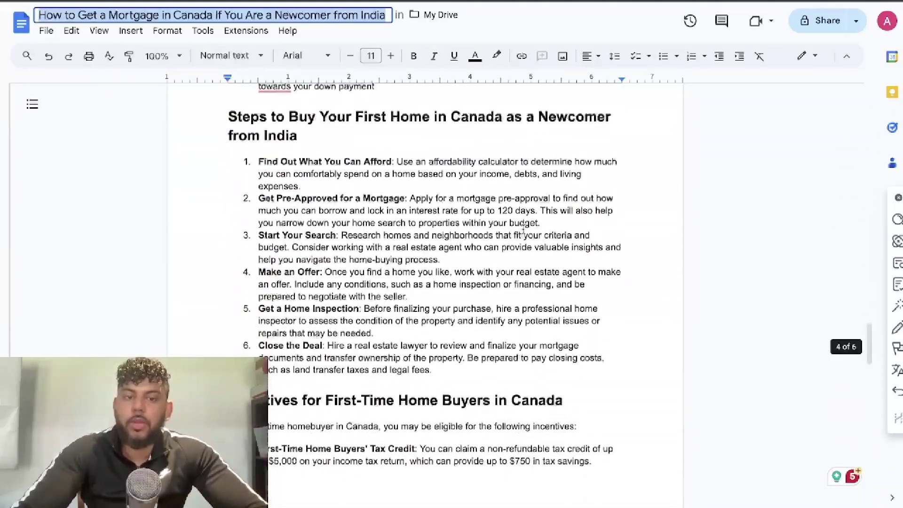
pyautogui.scroll(-4, 523, 229)
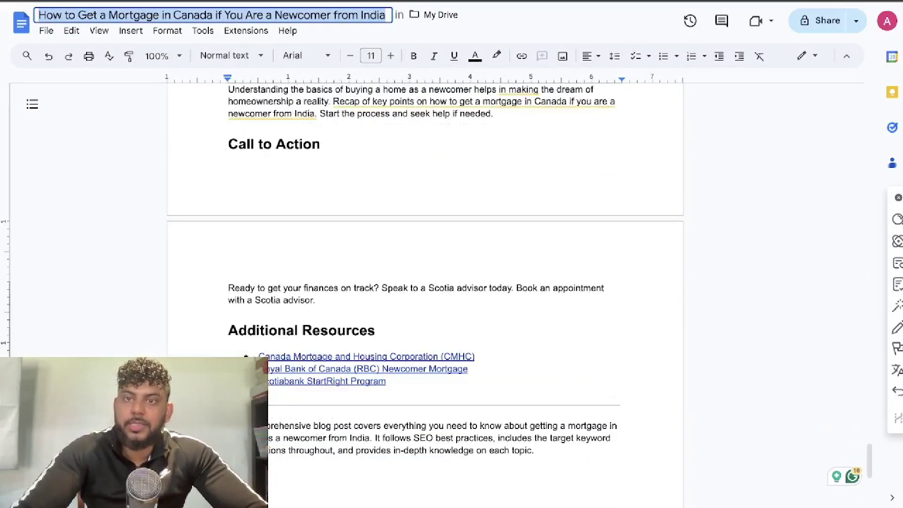
# Step: Scroll through the second mortgage post draft in Google Docs from the title down
pyautogui.scroll(15, 470, 282)
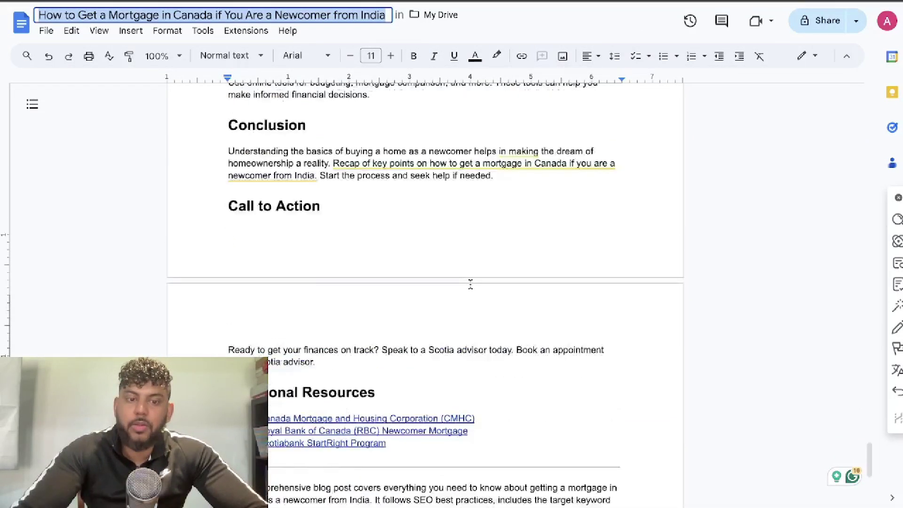
pyautogui.scroll(20, 470, 282)
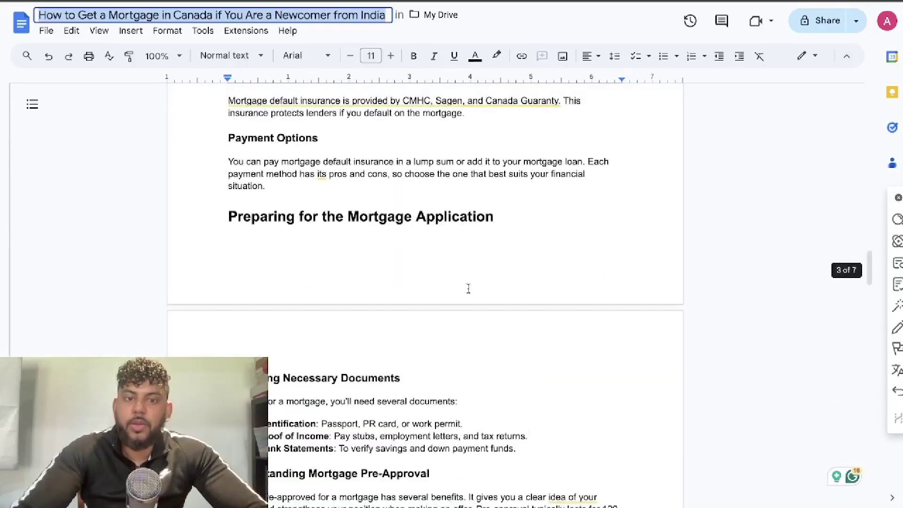
pyautogui.scroll(20, 453, 296)
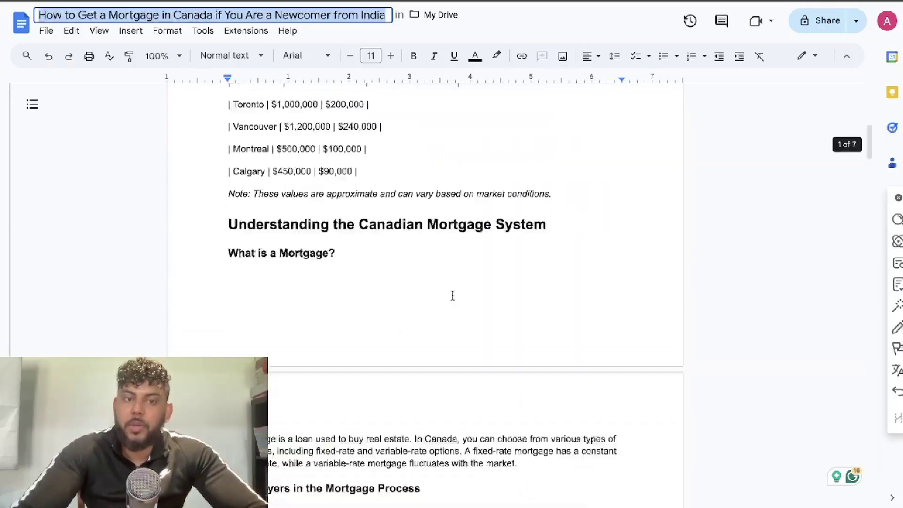
pyautogui.click(454, 254)
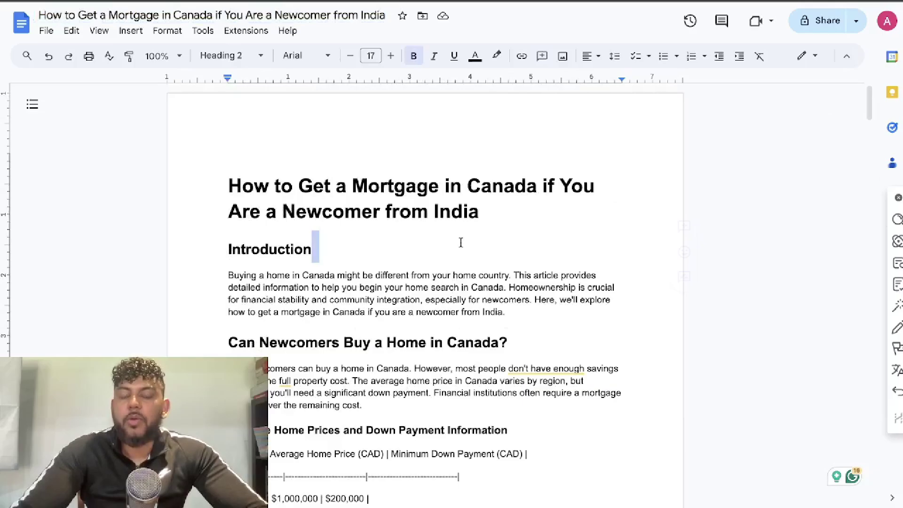
pyautogui.scroll(-1, 459, 244)
pyautogui.scroll(-15, 461, 243)
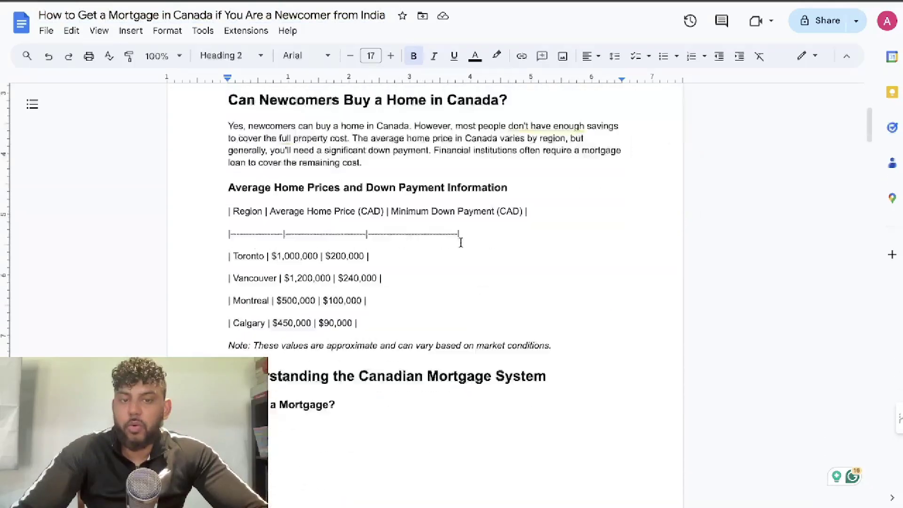
pyautogui.scroll(-14, 460, 242)
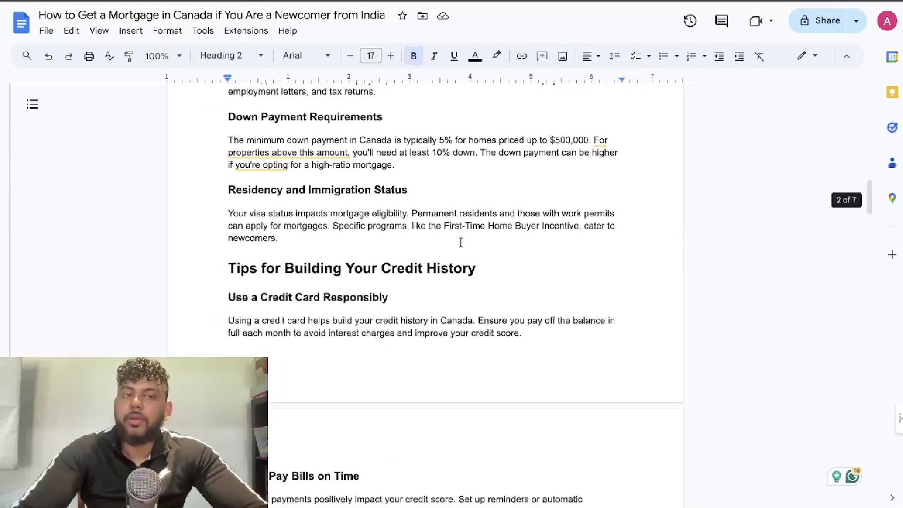
pyautogui.scroll(-15, 460, 243)
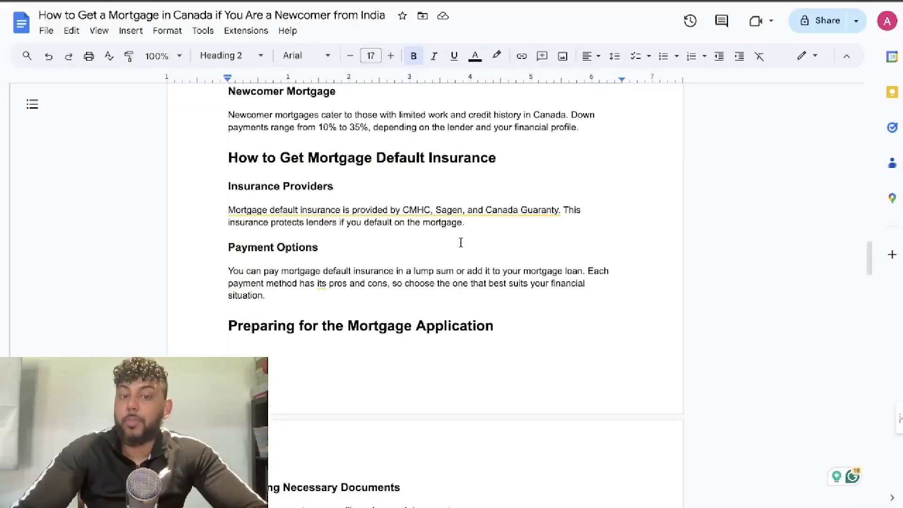
pyautogui.scroll(-5, 461, 243)
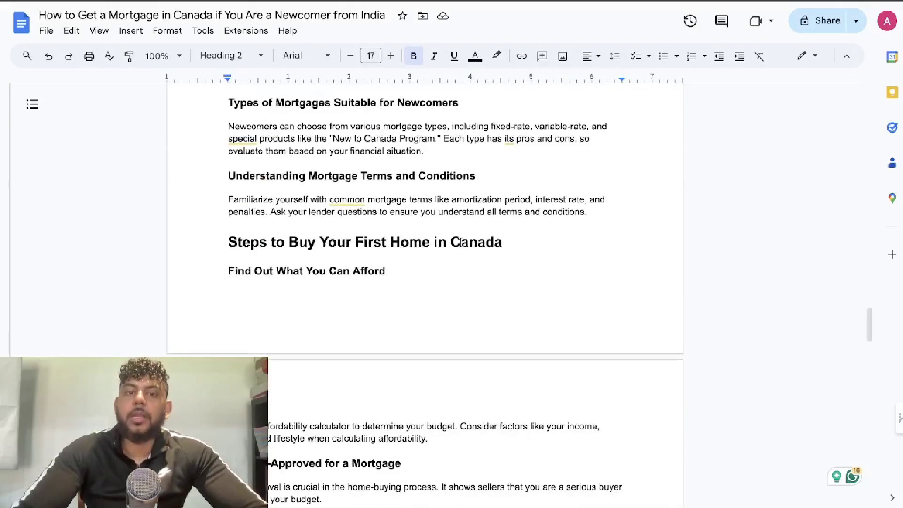
pyautogui.scroll(-5, 532, 113)
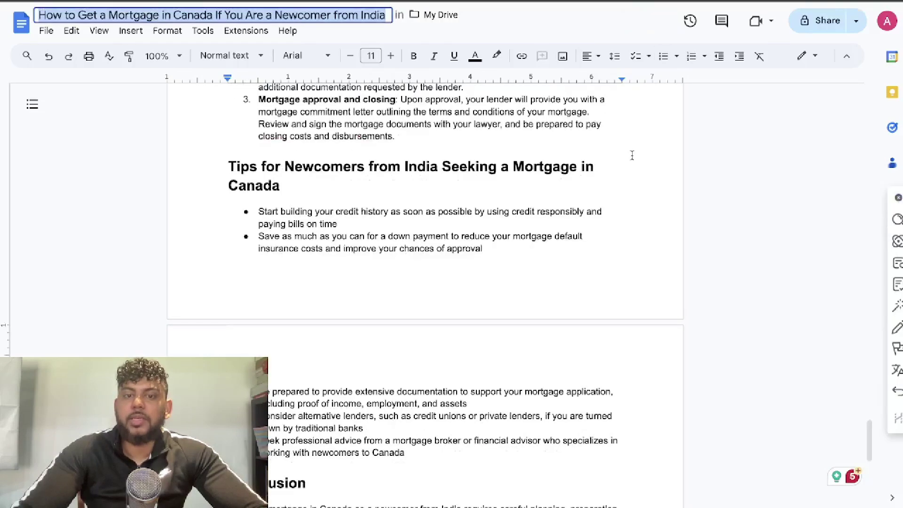
pyautogui.scroll(-8, 596, 160)
# Step: Review the rest of the post text, then start a new browser tab
pyautogui.scroll(15, 596, 160)
pyautogui.scroll(20, 596, 161)
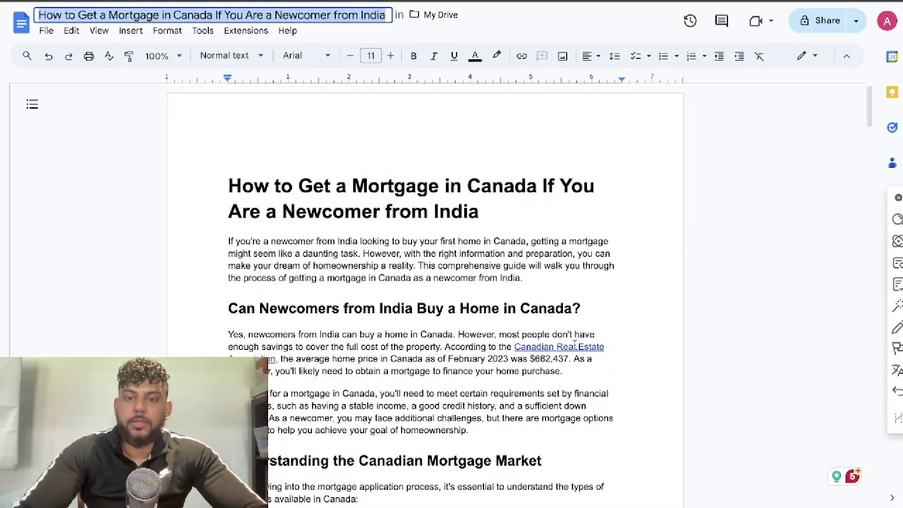
pyautogui.click(560, 348)
pyautogui.click(553, 383)
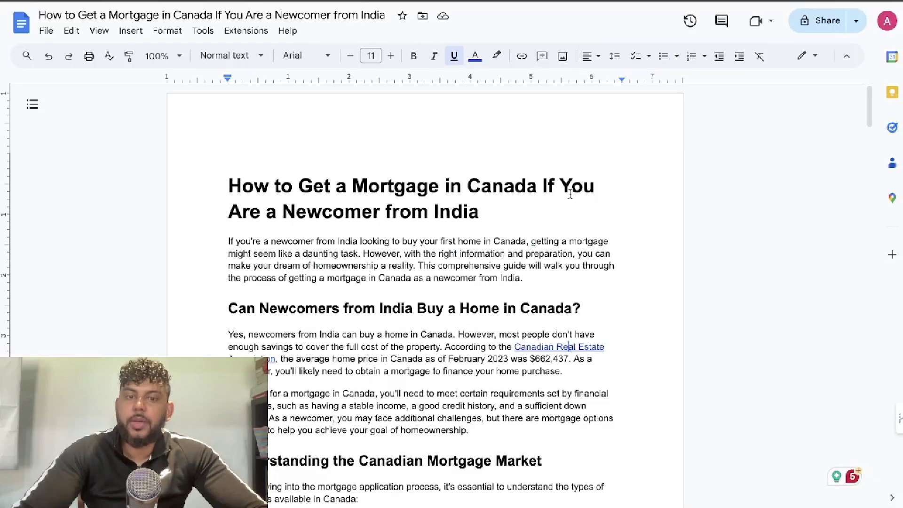
pyautogui.scroll(-20, 571, 193)
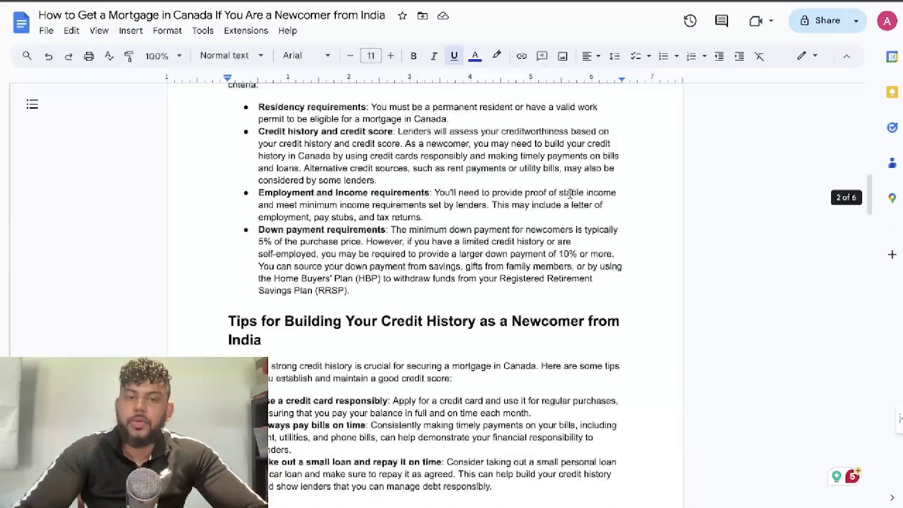
pyautogui.scroll(-20, 570, 193)
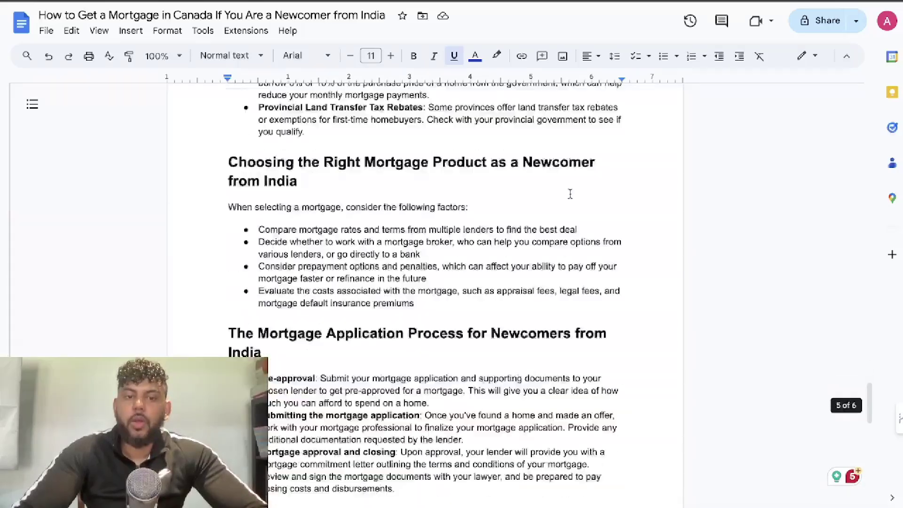
pyautogui.scroll(-6, 569, 194)
pyautogui.scroll(20, 416, 136)
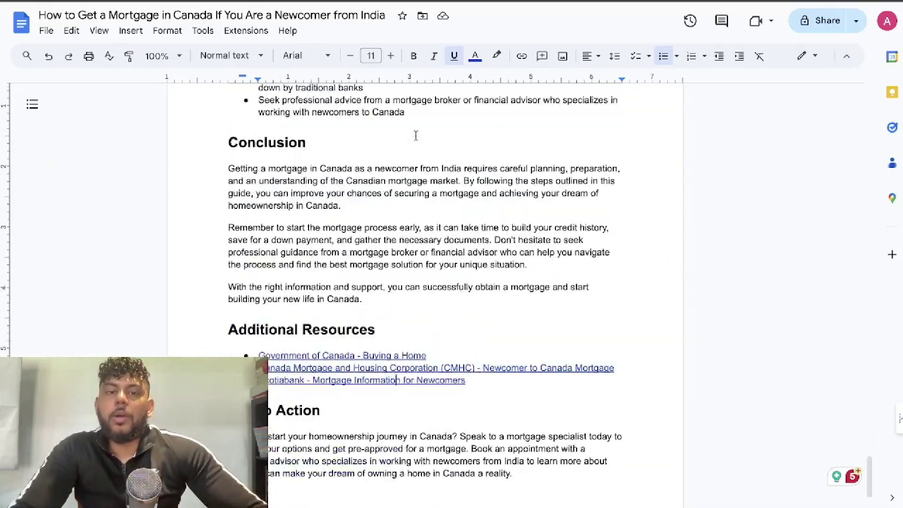
pyautogui.scroll(20, 416, 136)
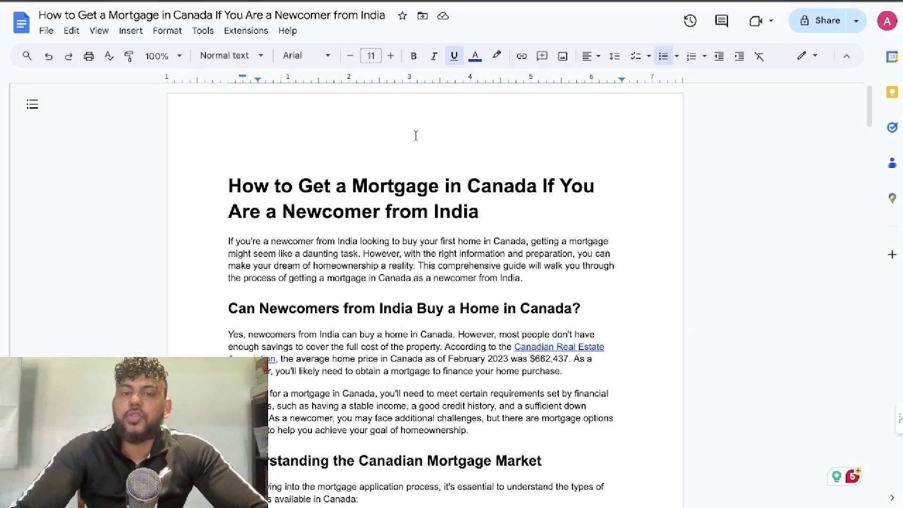
pyautogui.scroll(-1, 417, 136)
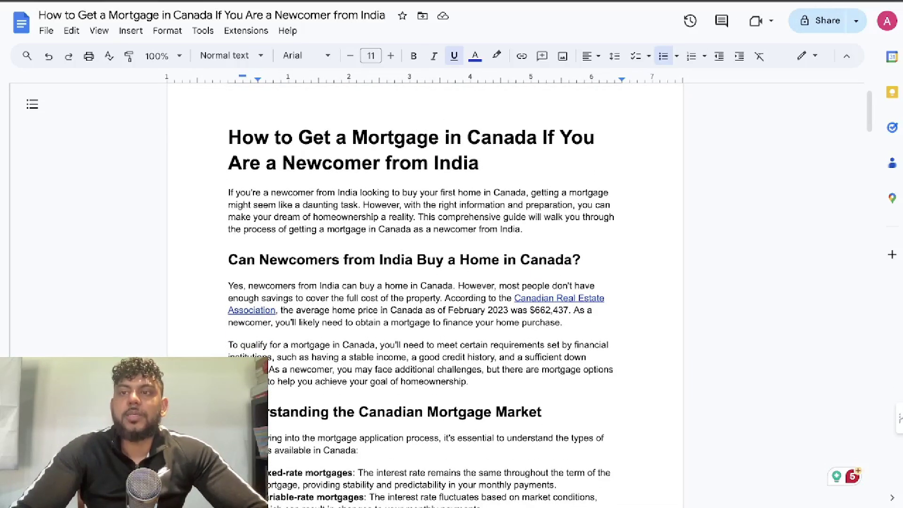
pyautogui.hotkey('ctrl', 't')
# Step: Go to Originality.ai and review the scans scoring both mortgage posts 100% AI, 0% original
pyautogui.write('originality.ai')
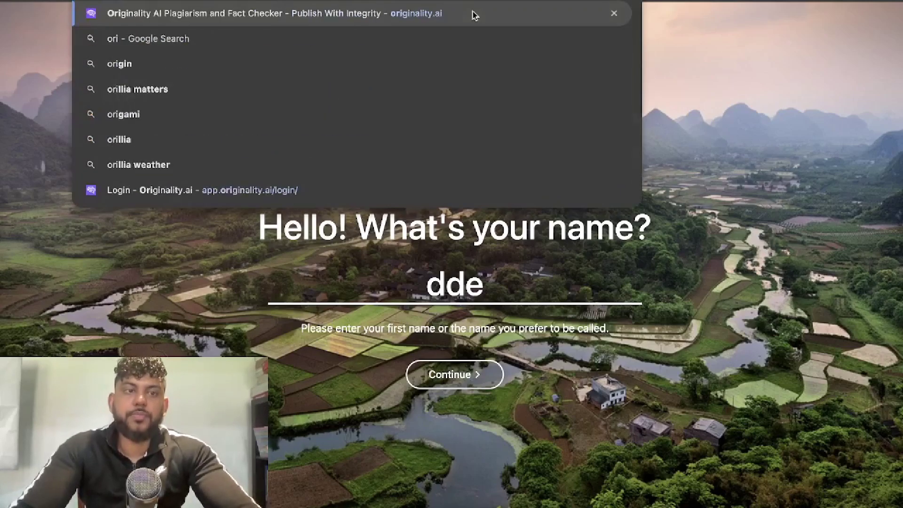
pyautogui.click(474, 15)
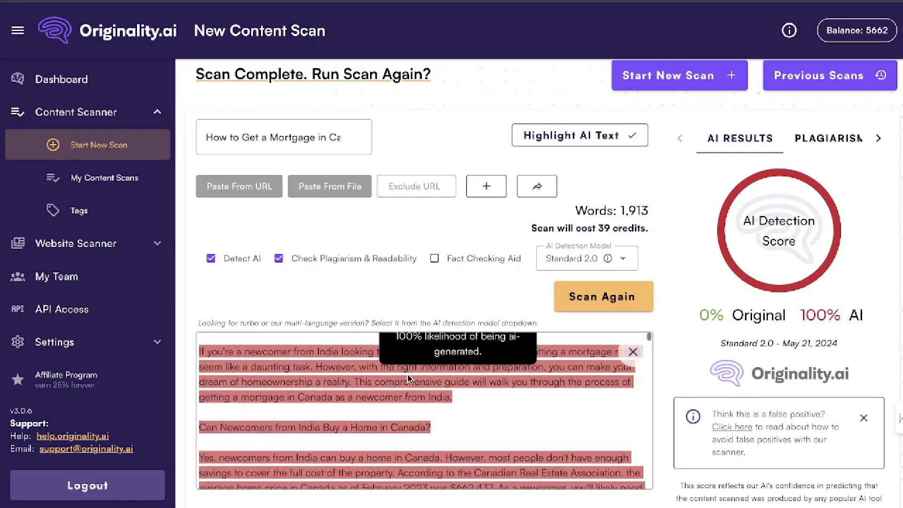
pyautogui.scroll(-1, 408, 374)
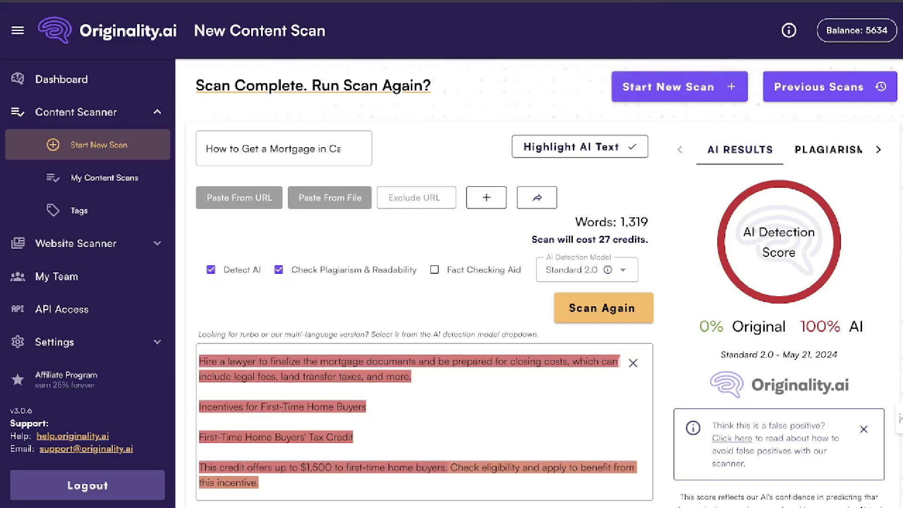
pyautogui.click(621, 5)
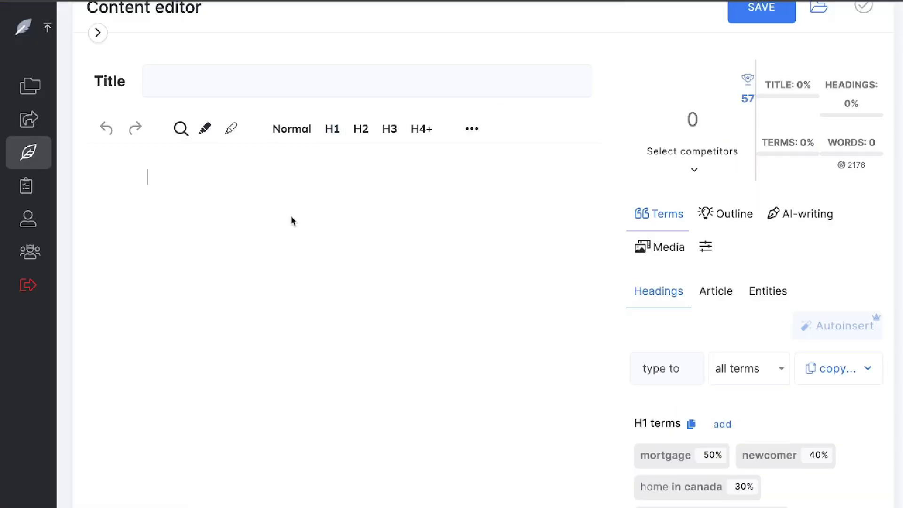
# Step: Paste the blog post into NeuronWriter and AI-generate its page title and meta description
pyautogui.hotkey('ctrl', 'v')
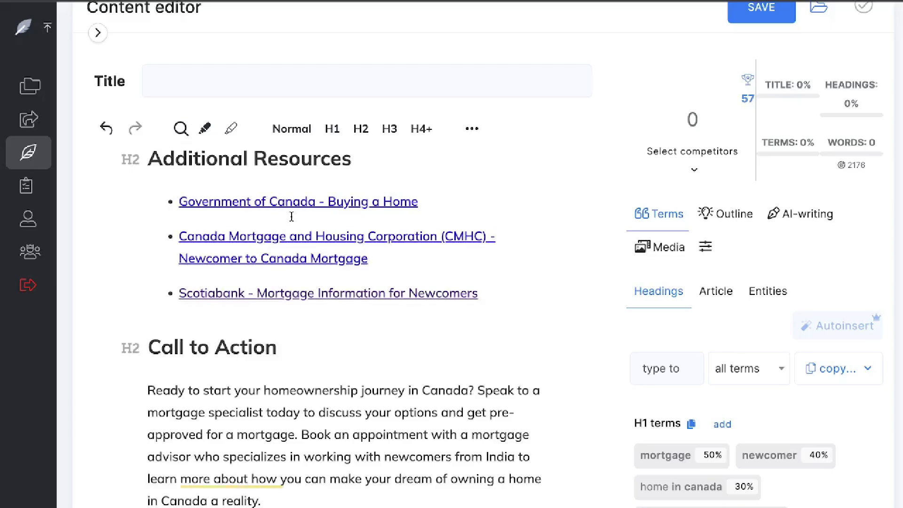
pyautogui.scroll(15, 292, 219)
pyautogui.scroll(15, 292, 217)
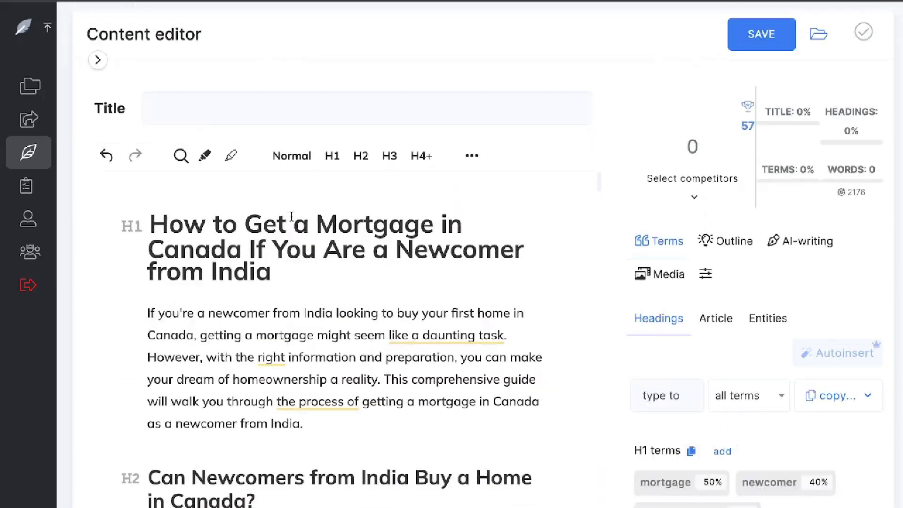
pyautogui.click(268, 167)
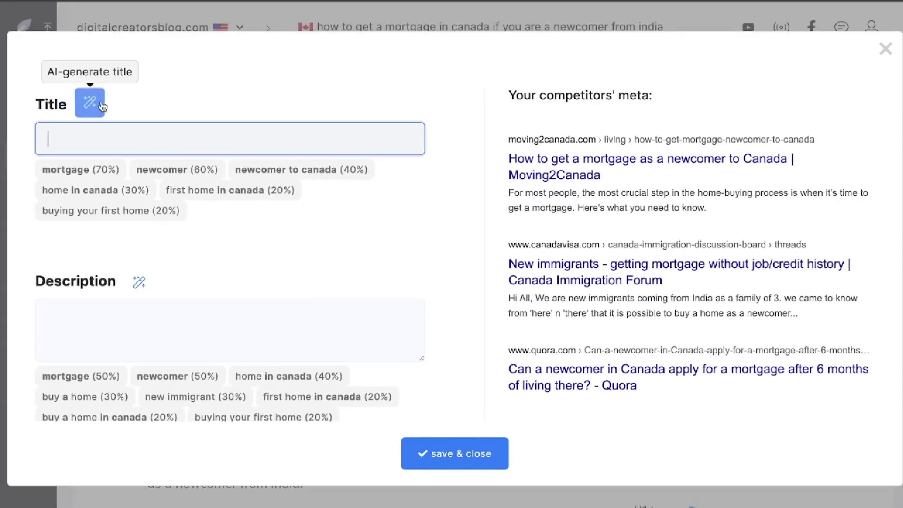
pyautogui.click(90, 102)
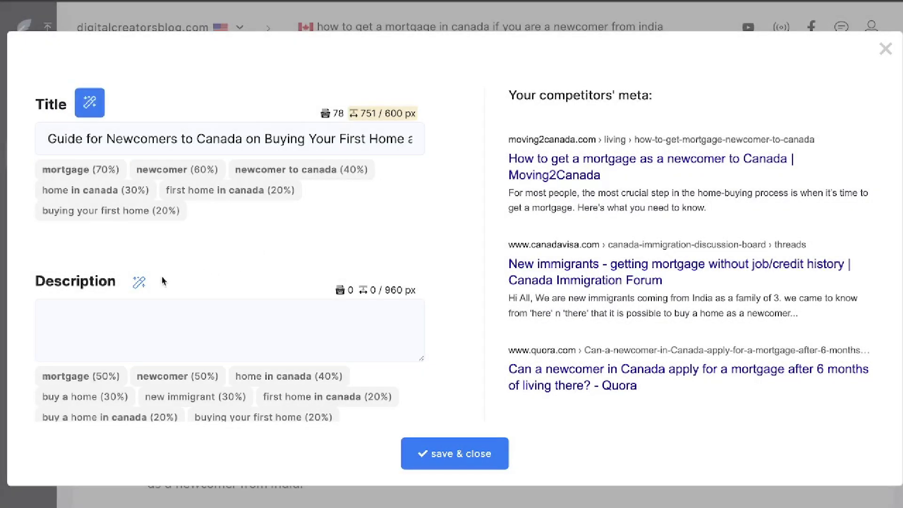
pyautogui.click(139, 282)
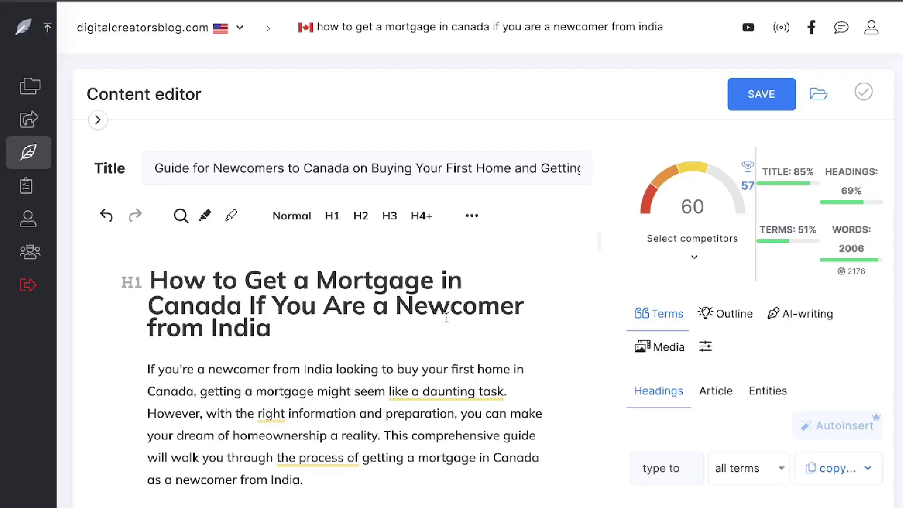
# Step: Review the newcomer mortgage draft scoring 65 SEO at 1427 words
pyautogui.scroll(-1, 446, 318)
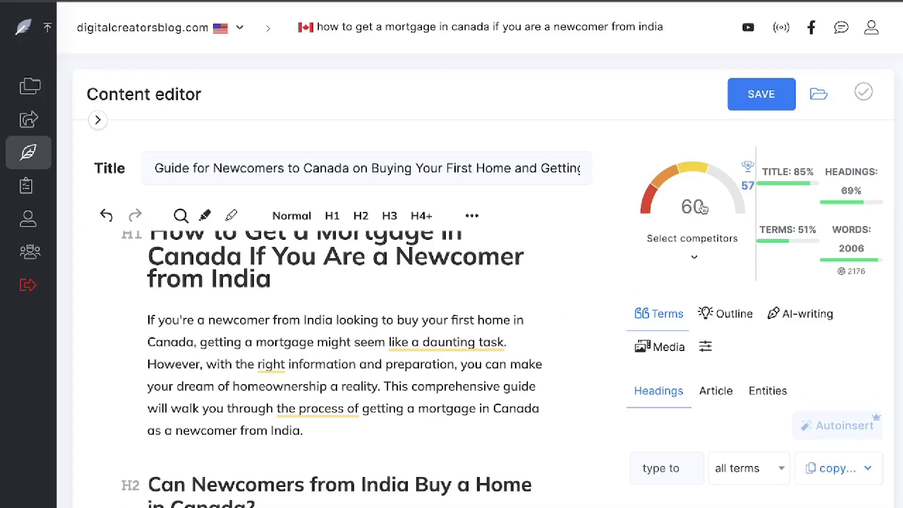
pyautogui.scroll(1, 523, 258)
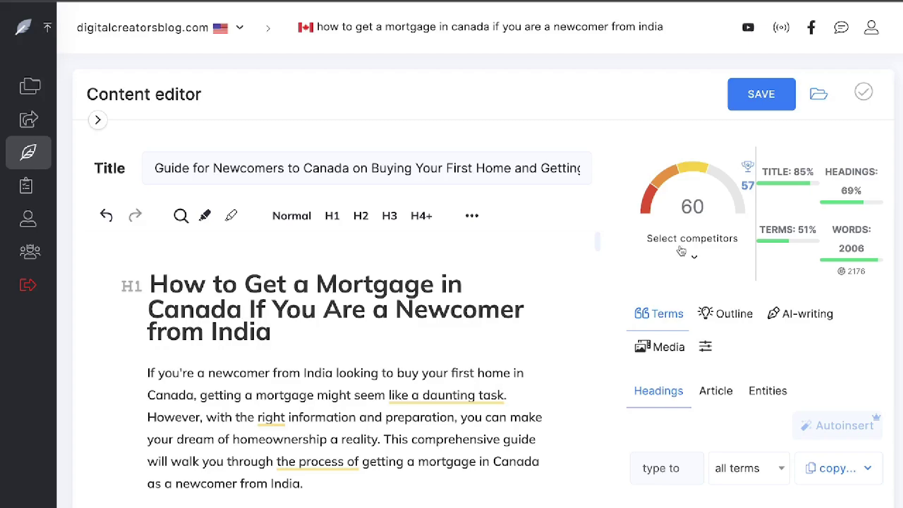
pyautogui.moveTo(749, 191)
pyautogui.scroll(-1, 422, 170)
pyautogui.scroll(-5, 422, 169)
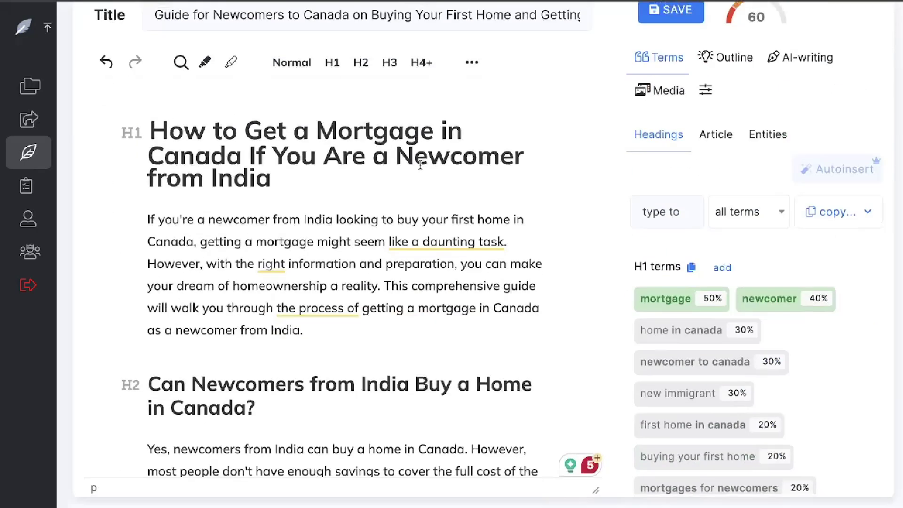
pyautogui.scroll(-20, 424, 264)
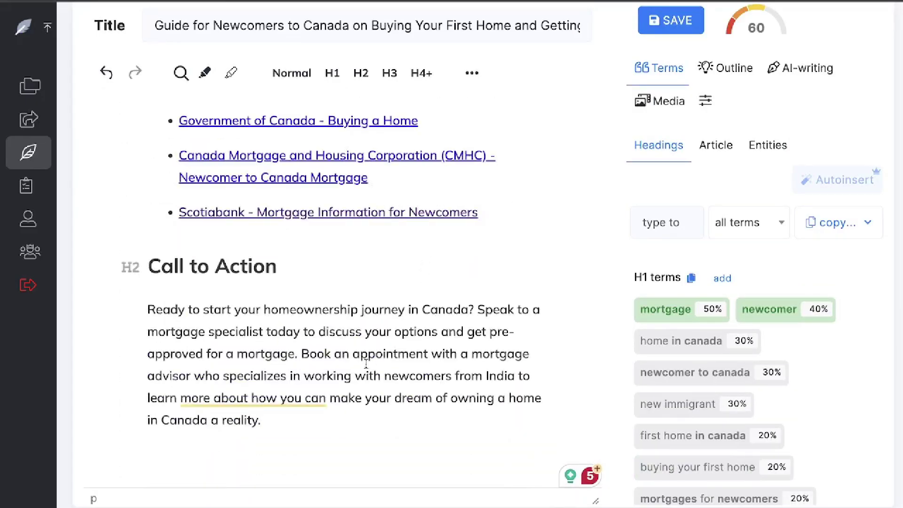
pyautogui.moveTo(281, 434); pyautogui.dragTo(236, 293)
pyautogui.scroll(20, 584, 227)
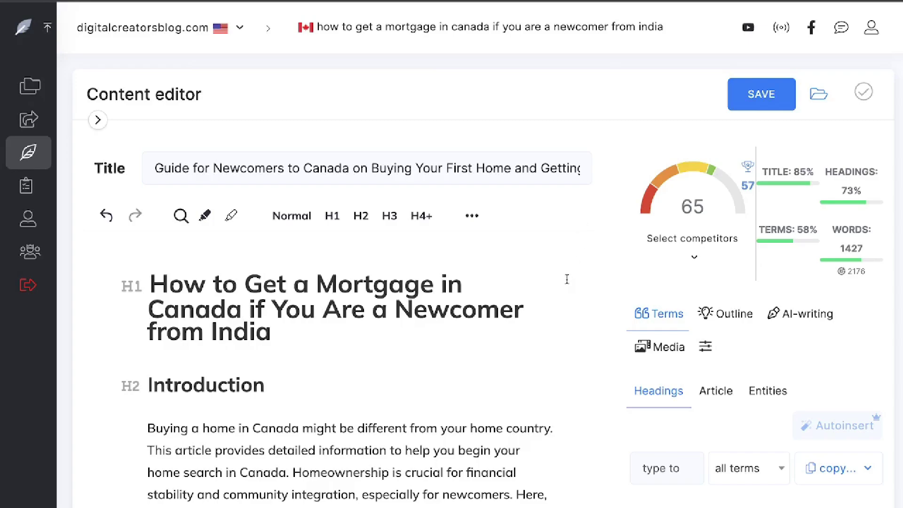
# Step: Read through the 65-scoring draft, then bring it into Hemingway Editor, rated Grade 8 at 1,421 words
pyautogui.scroll(-8, 567, 279)
pyautogui.scroll(-8, 504, 314)
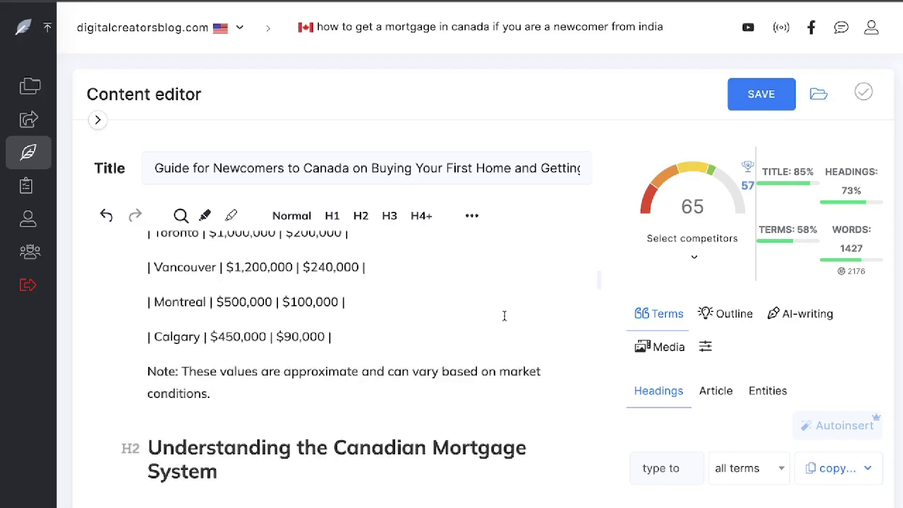
pyautogui.scroll(5, 504, 314)
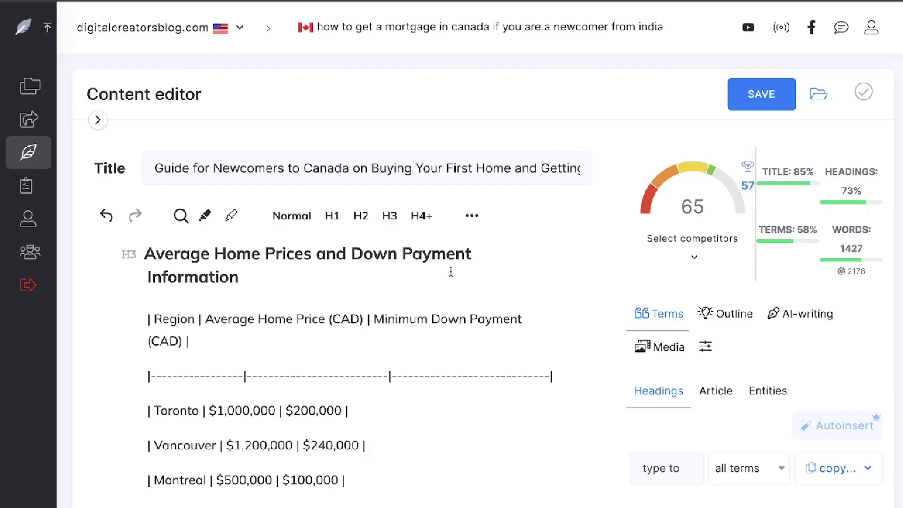
pyautogui.scroll(-15, 451, 271)
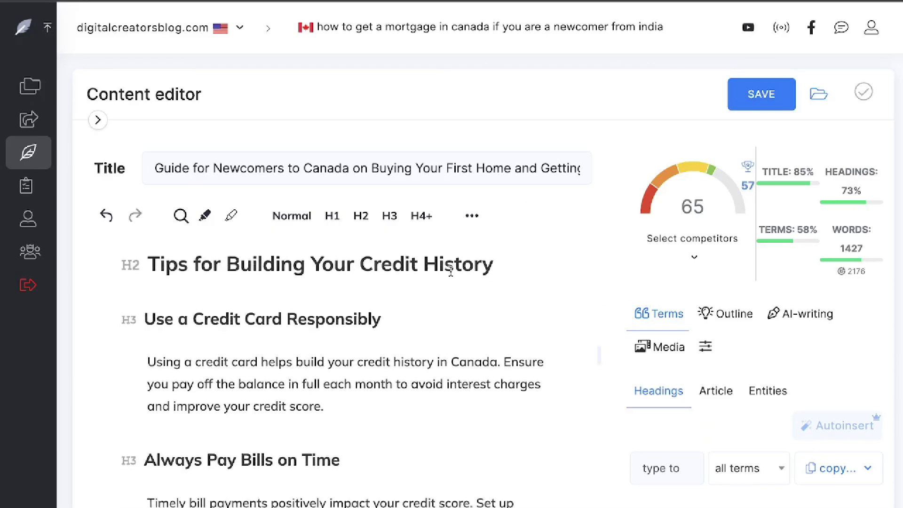
pyautogui.scroll(-15, 451, 272)
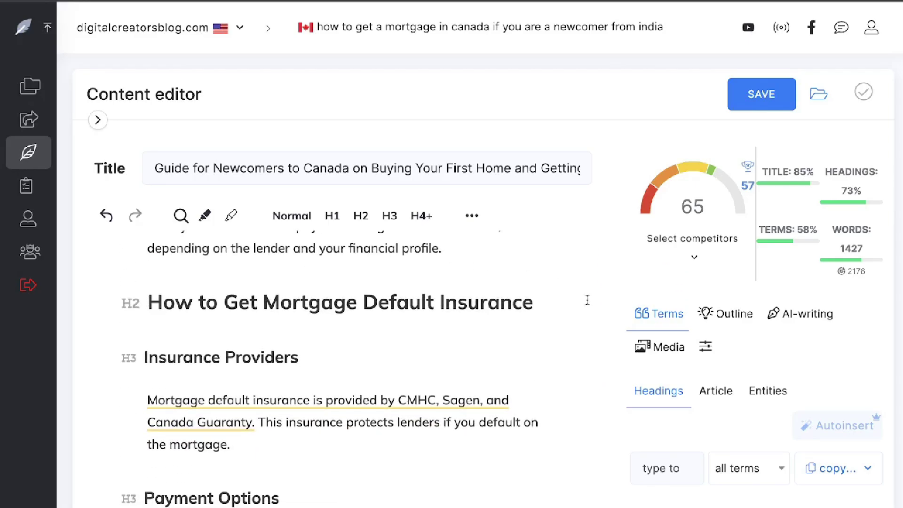
pyautogui.scroll(-10, 587, 299)
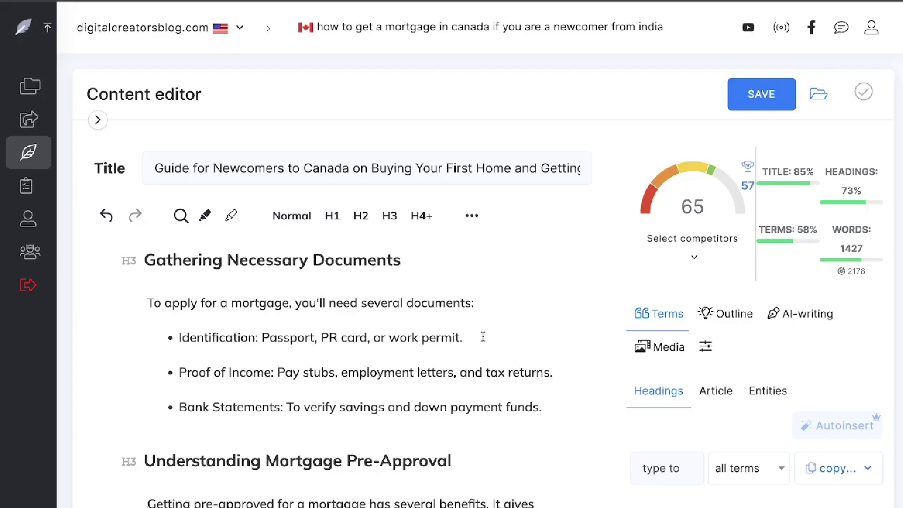
pyautogui.scroll(-15, 484, 338)
pyautogui.scroll(-20, 483, 337)
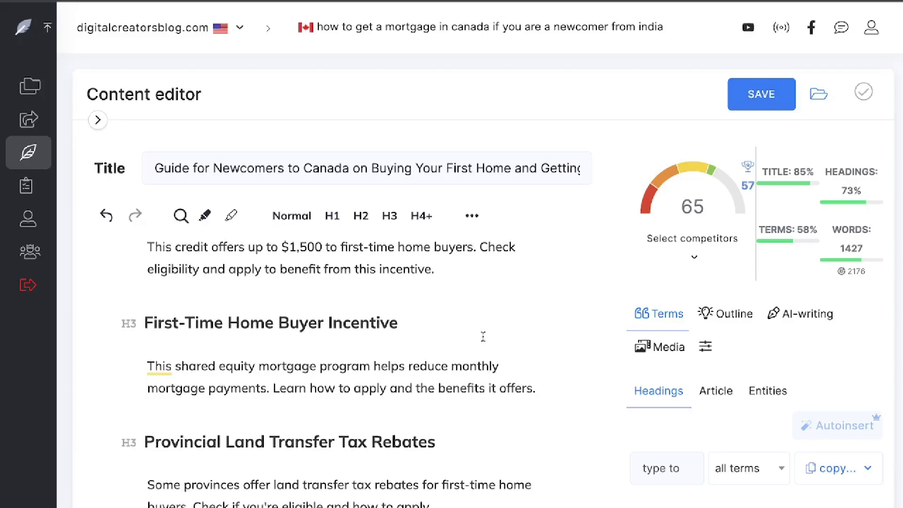
pyautogui.scroll(20, 483, 337)
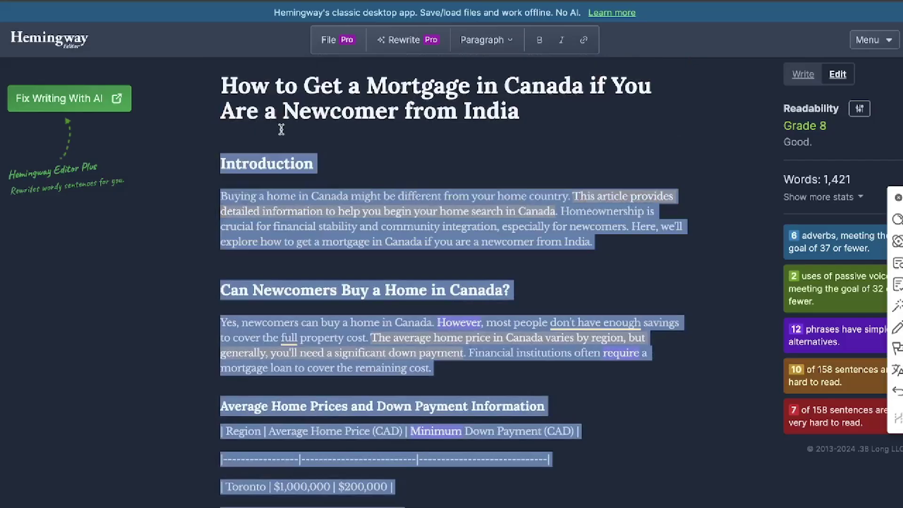
pyautogui.click(275, 146)
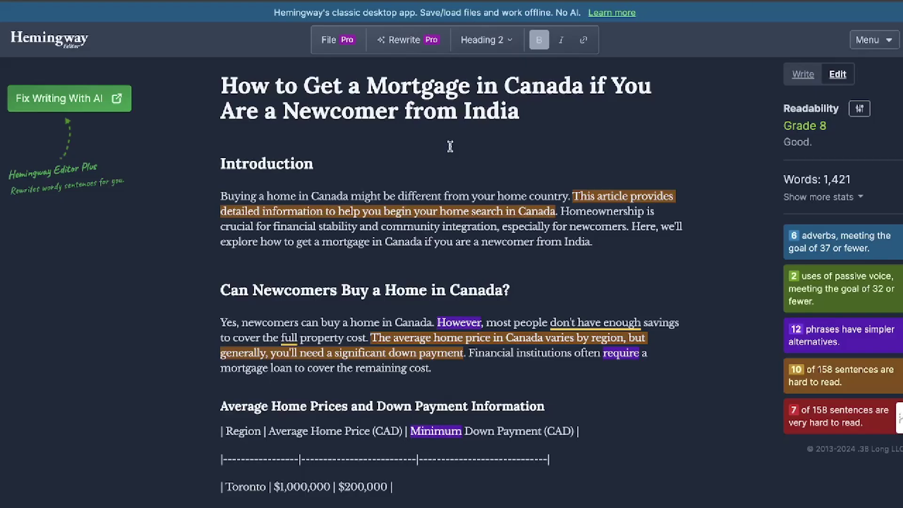
# Step: Replace Hemingway's text with the 2,009-word mortgage draft, which rates Grade 11
pyautogui.scroll(-10, 450, 146)
pyautogui.scroll(-15, 450, 146)
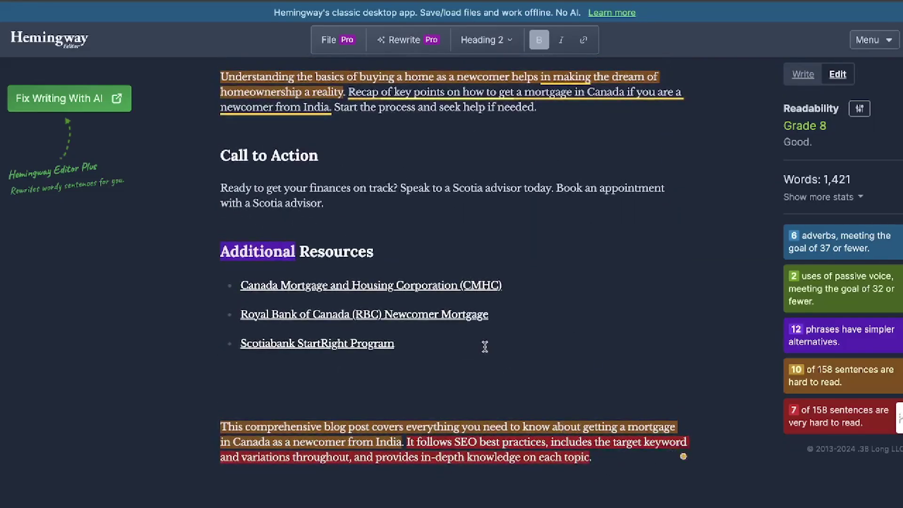
pyautogui.scroll(20, 481, 341)
pyautogui.scroll(-20, 480, 337)
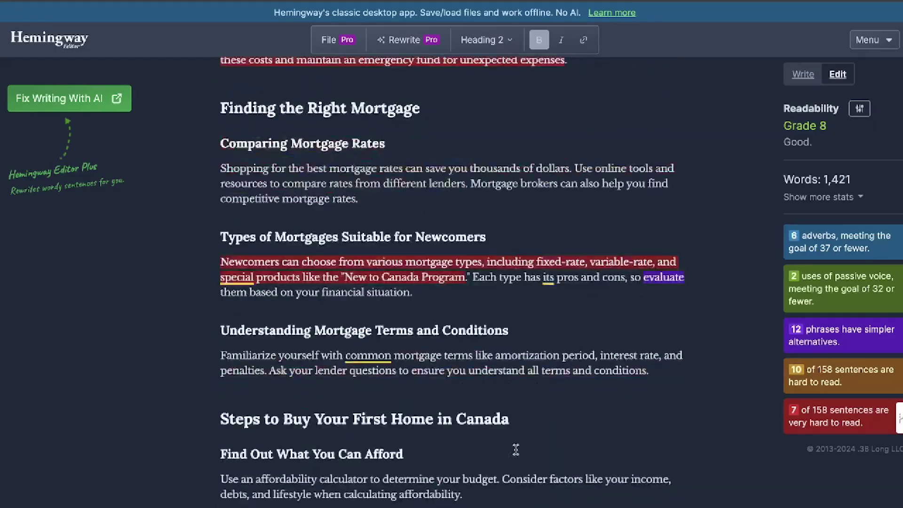
pyautogui.scroll(-10, 478, 439)
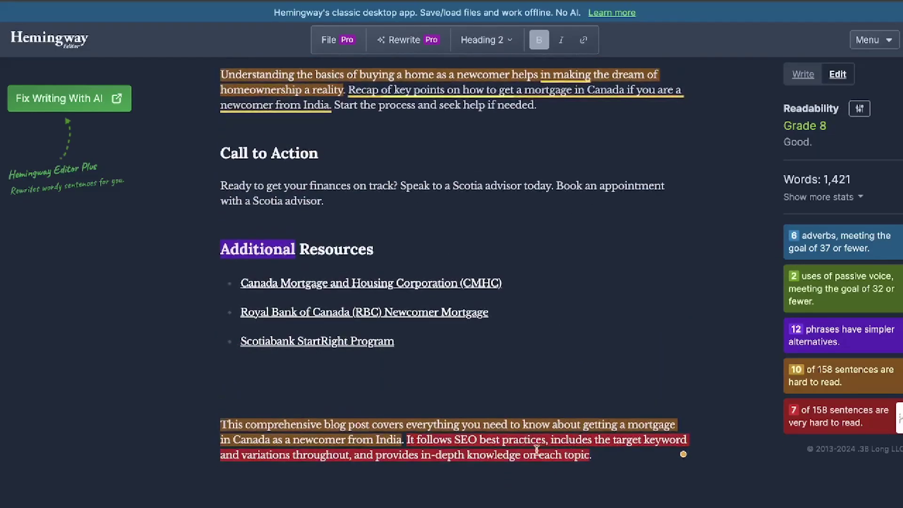
pyautogui.click(607, 459)
pyautogui.hotkey('ctrl', 'z')
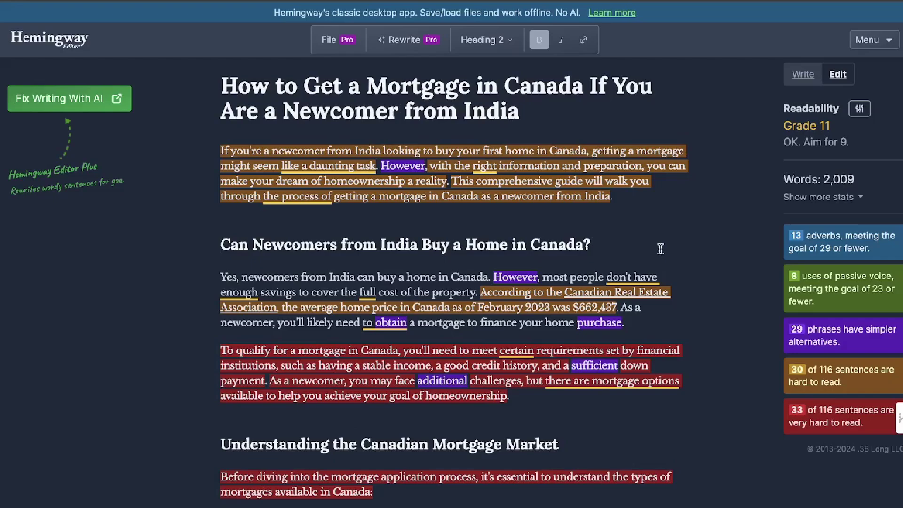
pyautogui.scroll(-4, 658, 240)
pyautogui.scroll(4, 660, 249)
pyautogui.scroll(-15, 660, 249)
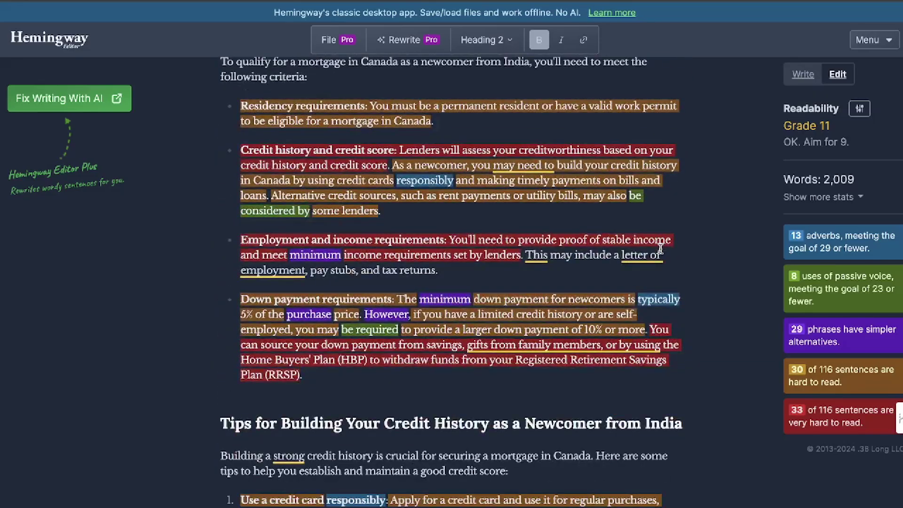
pyautogui.scroll(-8, 661, 249)
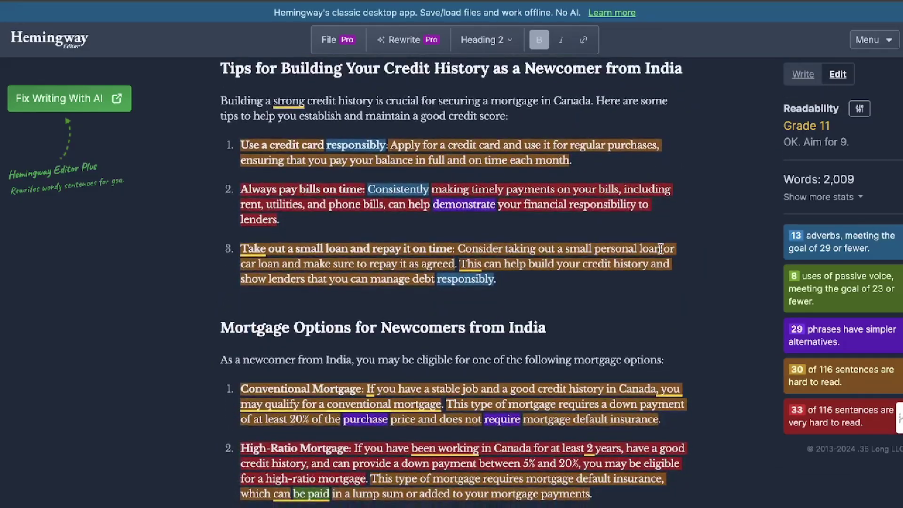
pyautogui.scroll(-3, 661, 249)
pyautogui.scroll(-10, 661, 249)
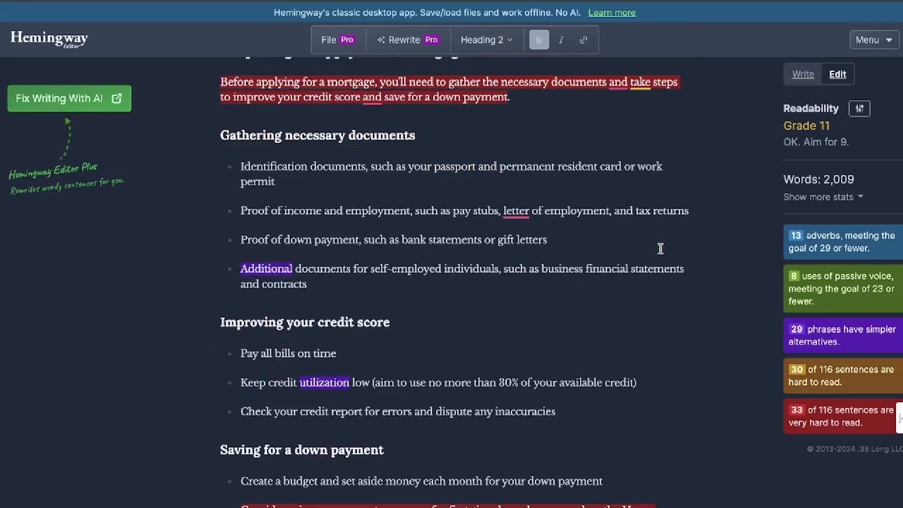
pyautogui.scroll(-9, 661, 249)
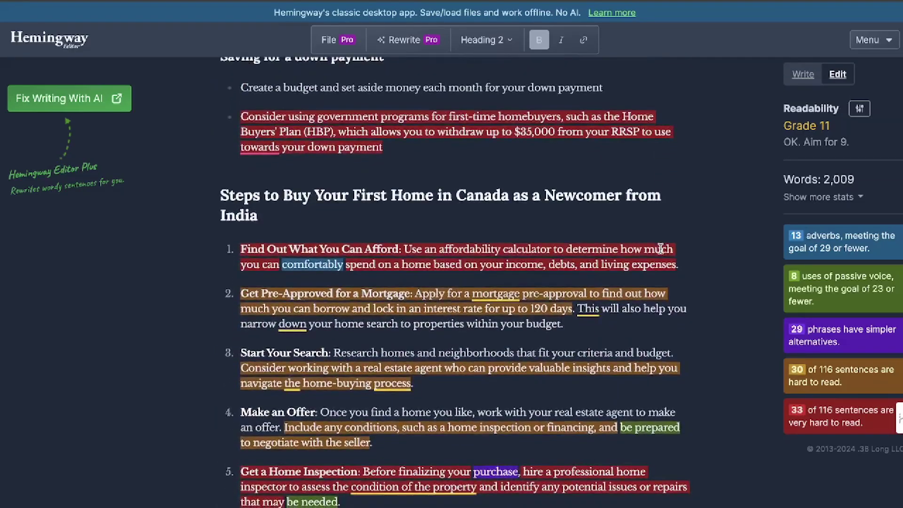
pyautogui.scroll(-10, 661, 249)
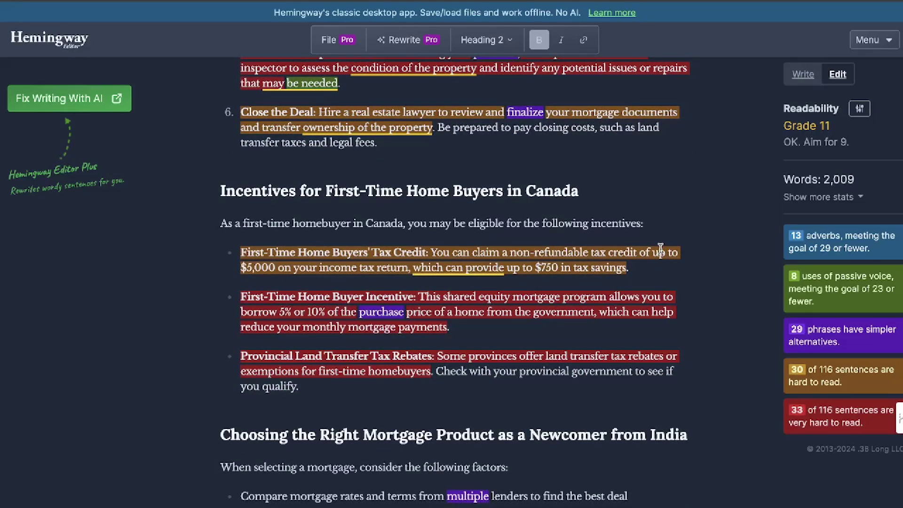
pyautogui.scroll(-20, 661, 249)
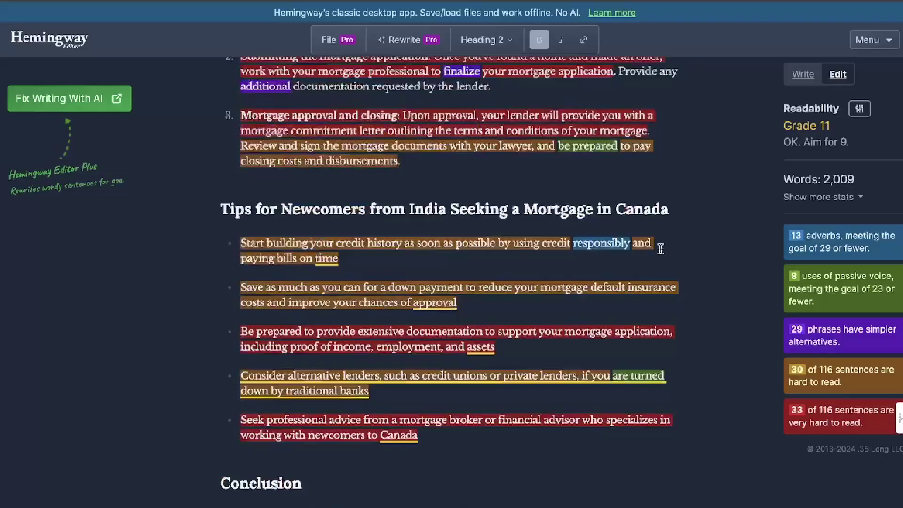
pyautogui.scroll(12, 661, 249)
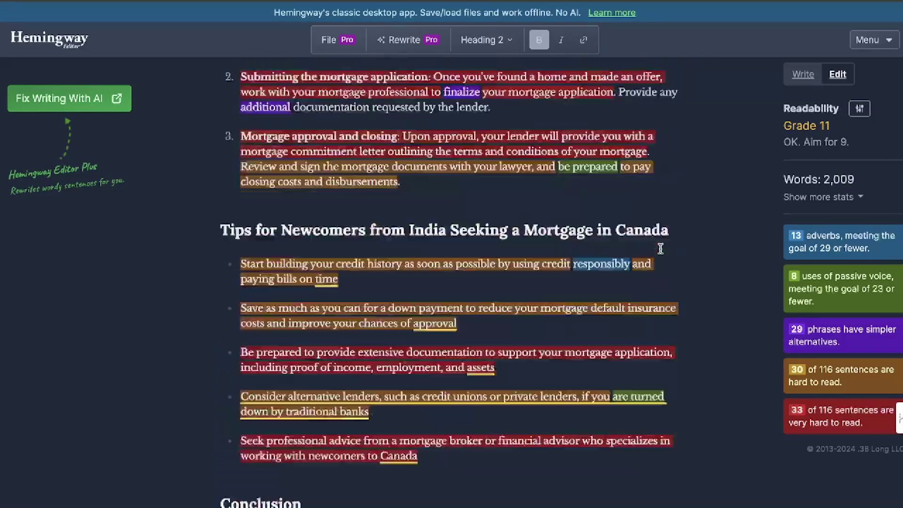
pyautogui.scroll(15, 661, 248)
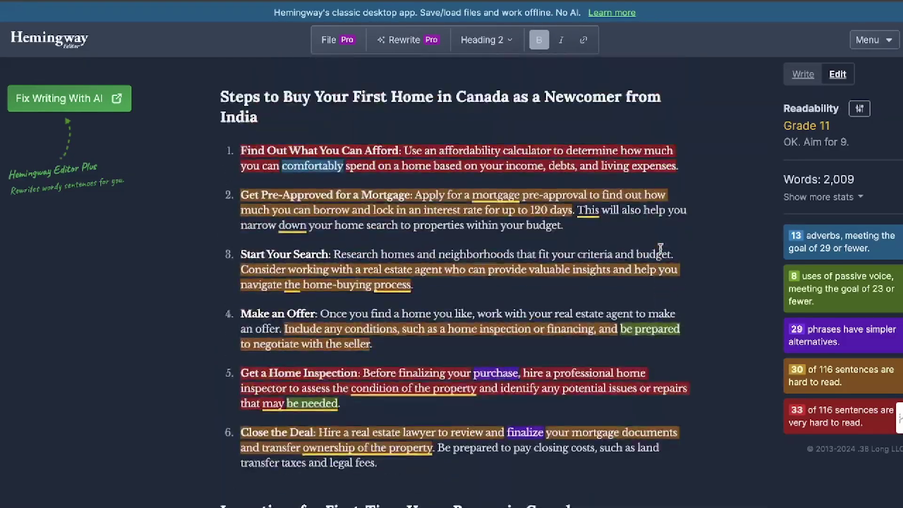
pyautogui.scroll(15, 661, 248)
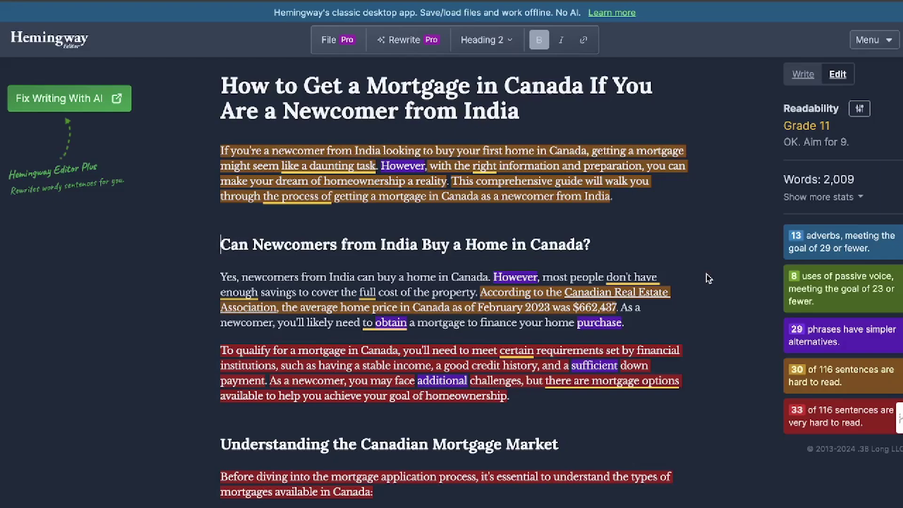
pyautogui.scroll(-2, 709, 279)
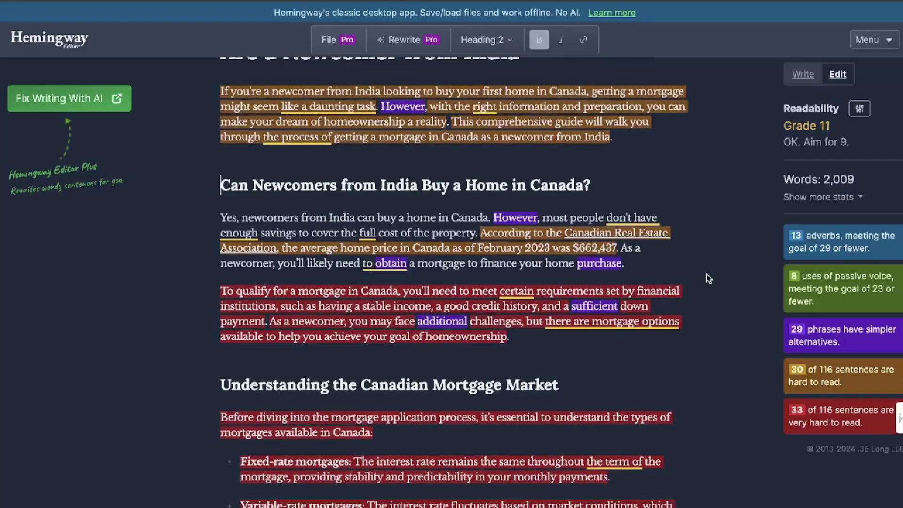
pyautogui.scroll(-1, 709, 279)
pyautogui.scroll(-5, 708, 279)
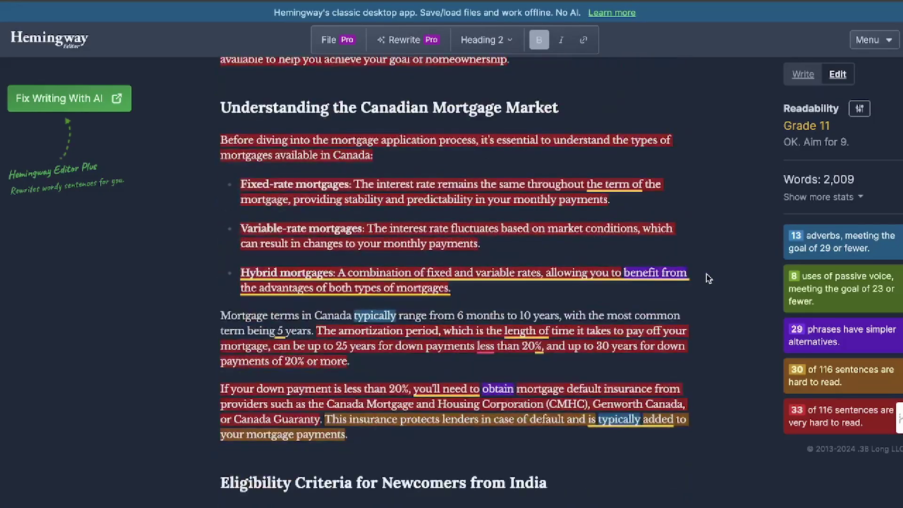
pyautogui.scroll(-15, 709, 279)
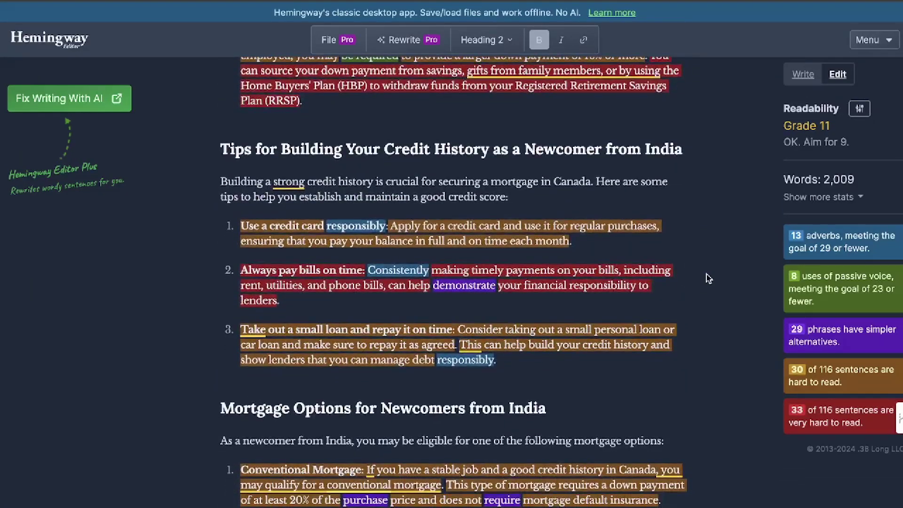
pyautogui.scroll(-17, 709, 279)
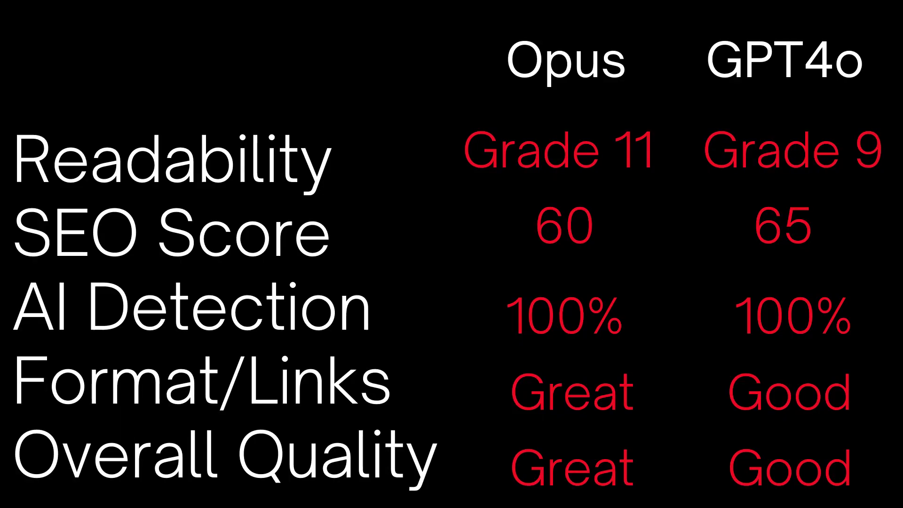